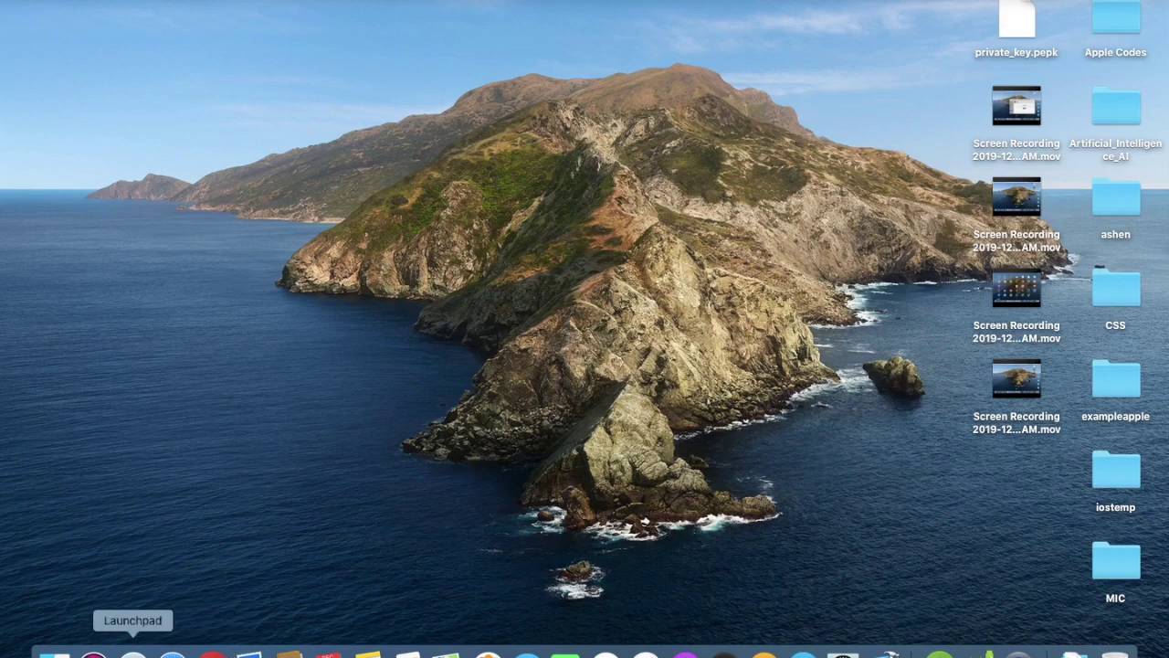
Step: Search Launchpad for 'mu' and 'po', then close it back to the desktop
left_click(133, 653)
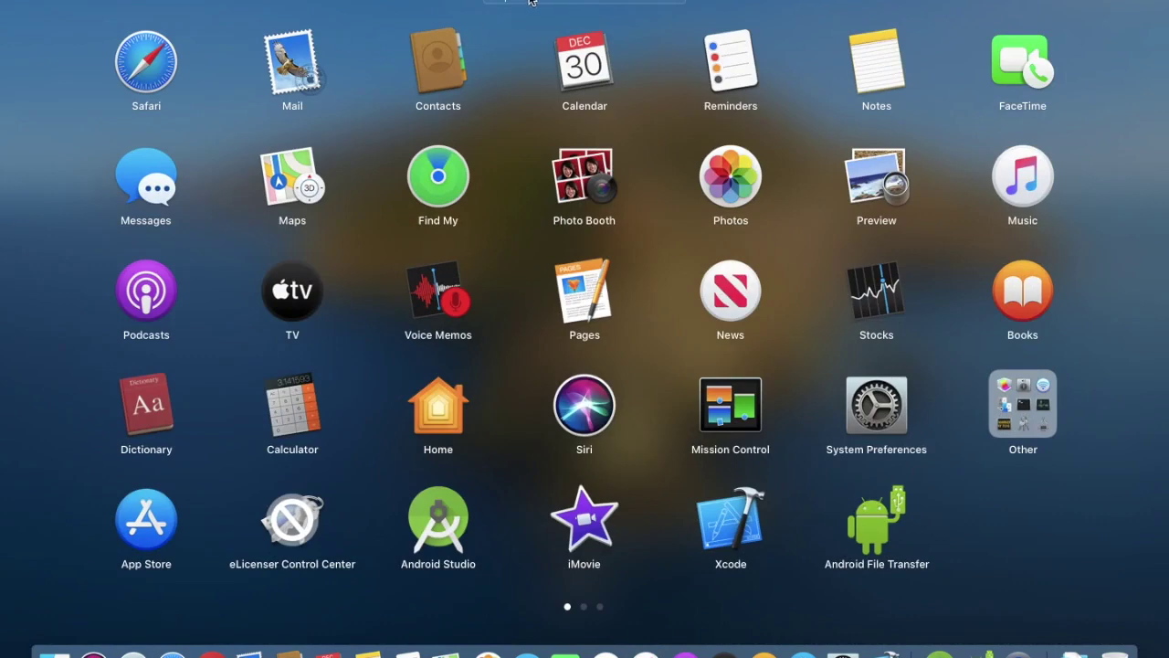
type("mu")
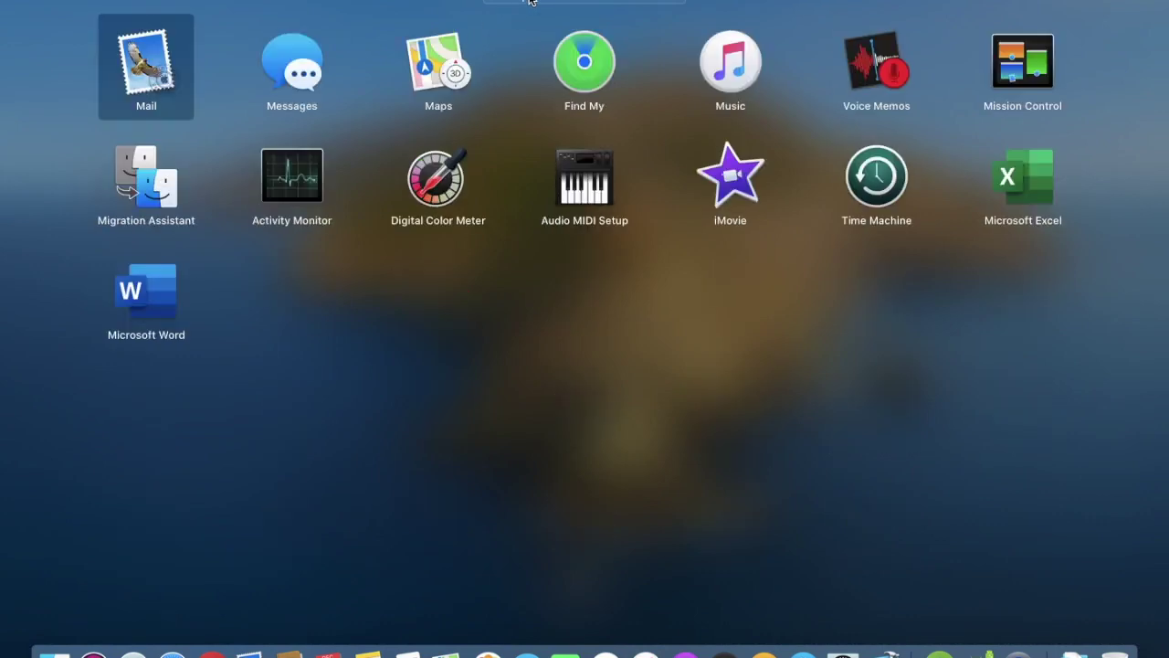
key("BackSpace")
key("BackSpace")
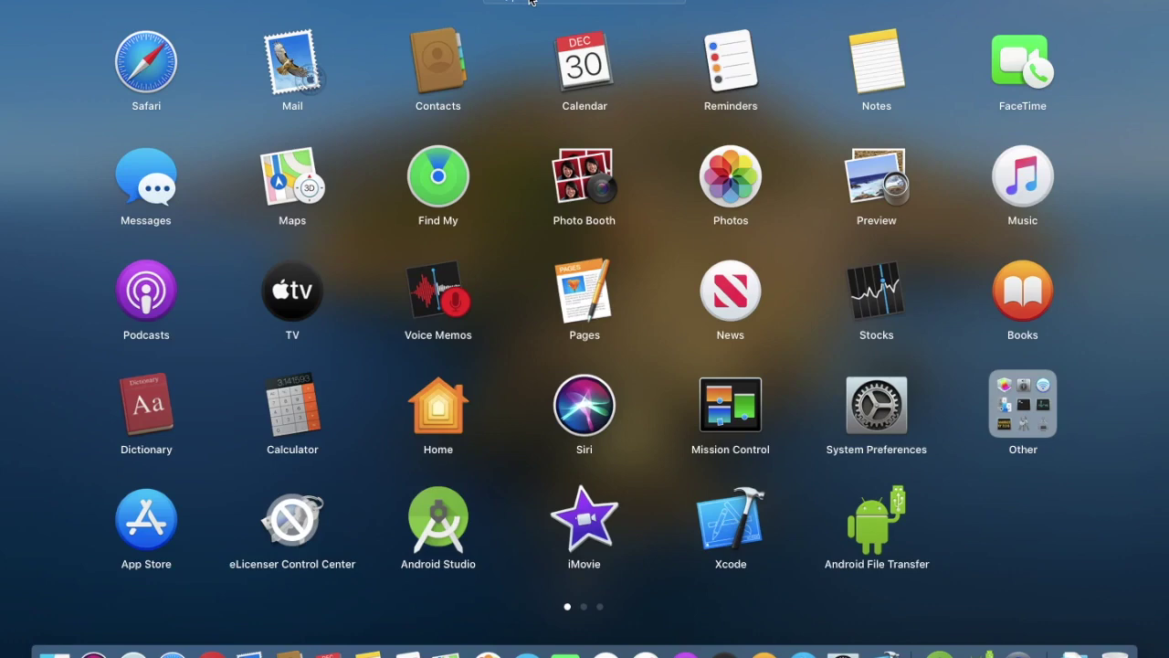
type("po")
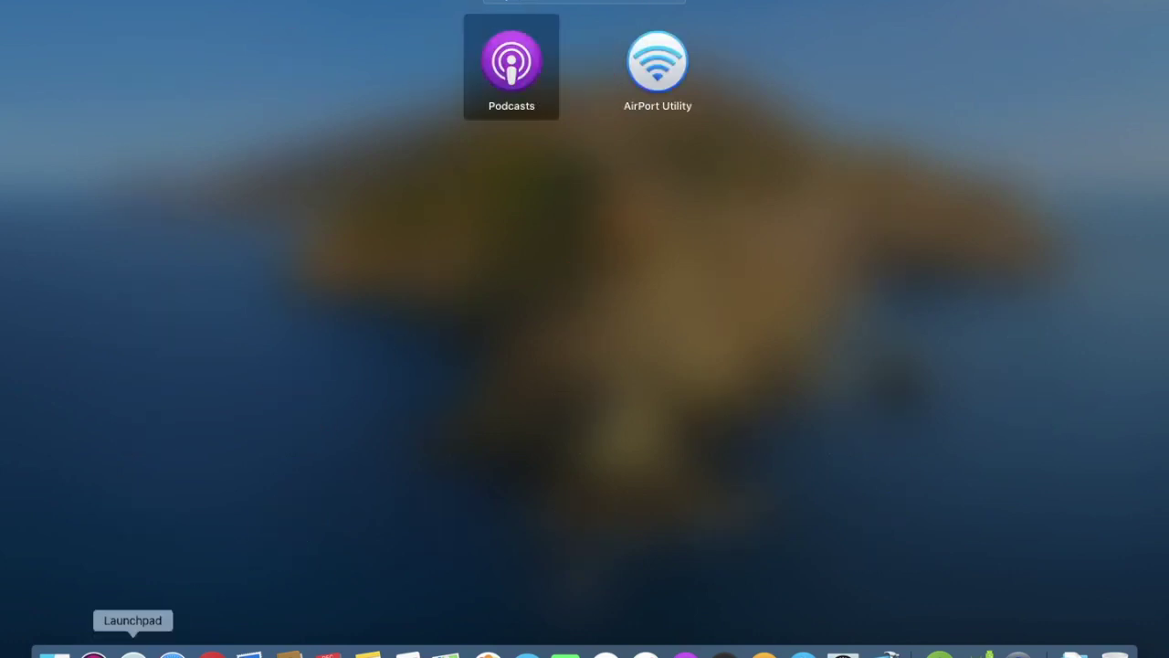
left_click(172, 625)
left_click(172, 625)
left_click(132, 654)
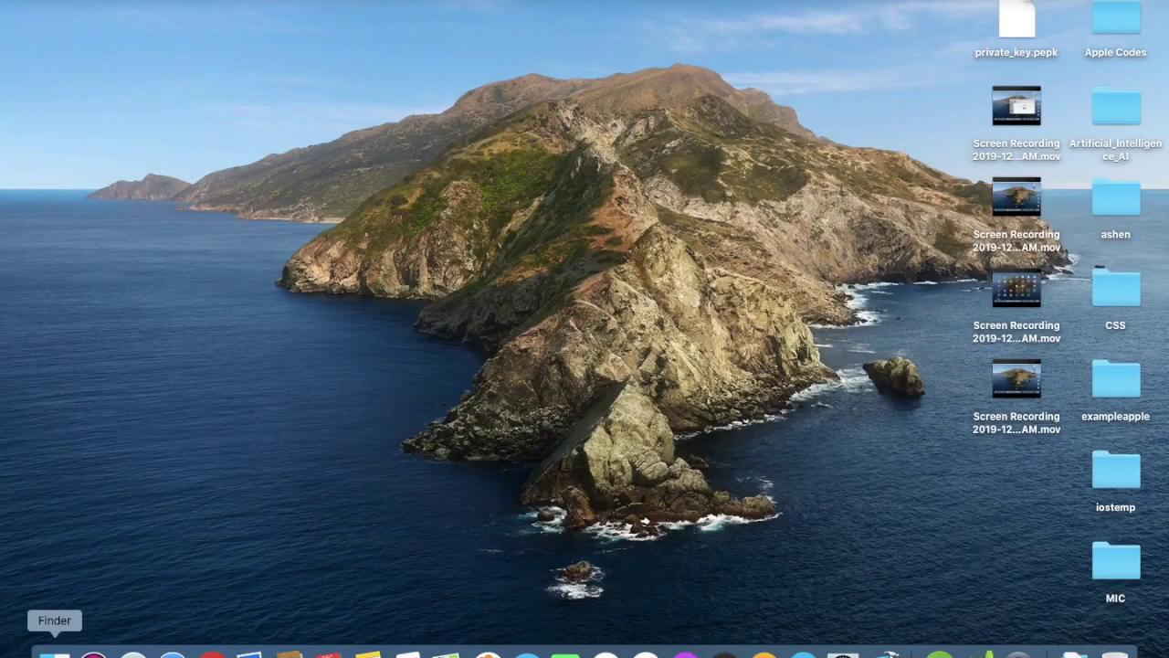
Step: Open a new Finder window, select the iPhone under Locations, and start its setup
left_click(53, 651)
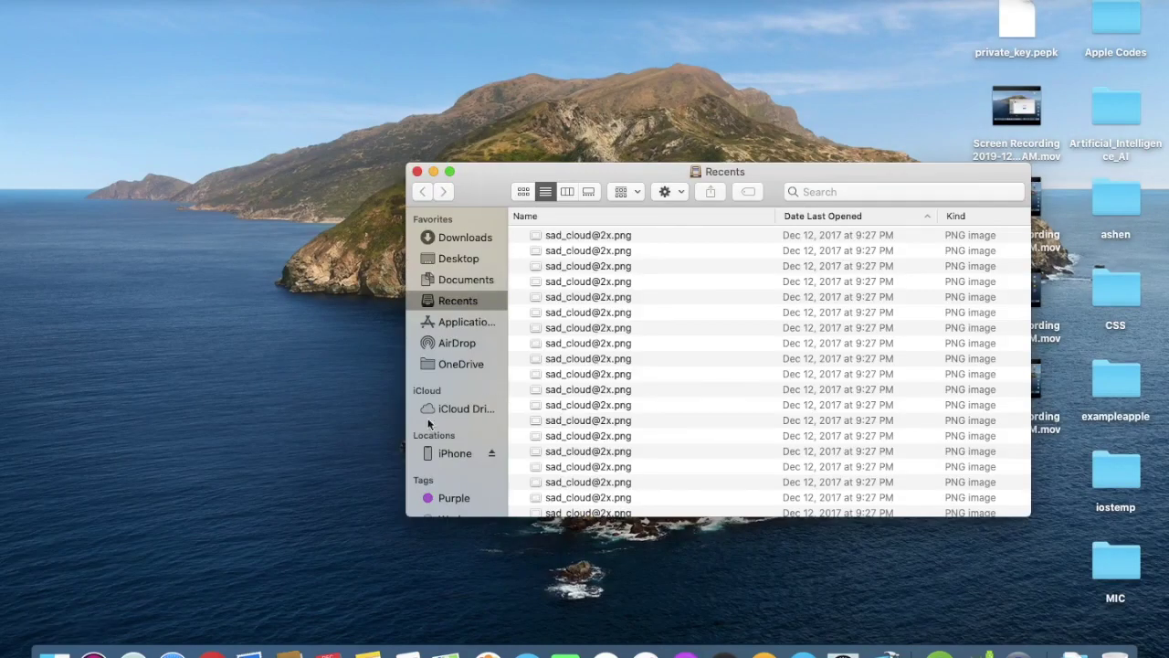
left_click(460, 455)
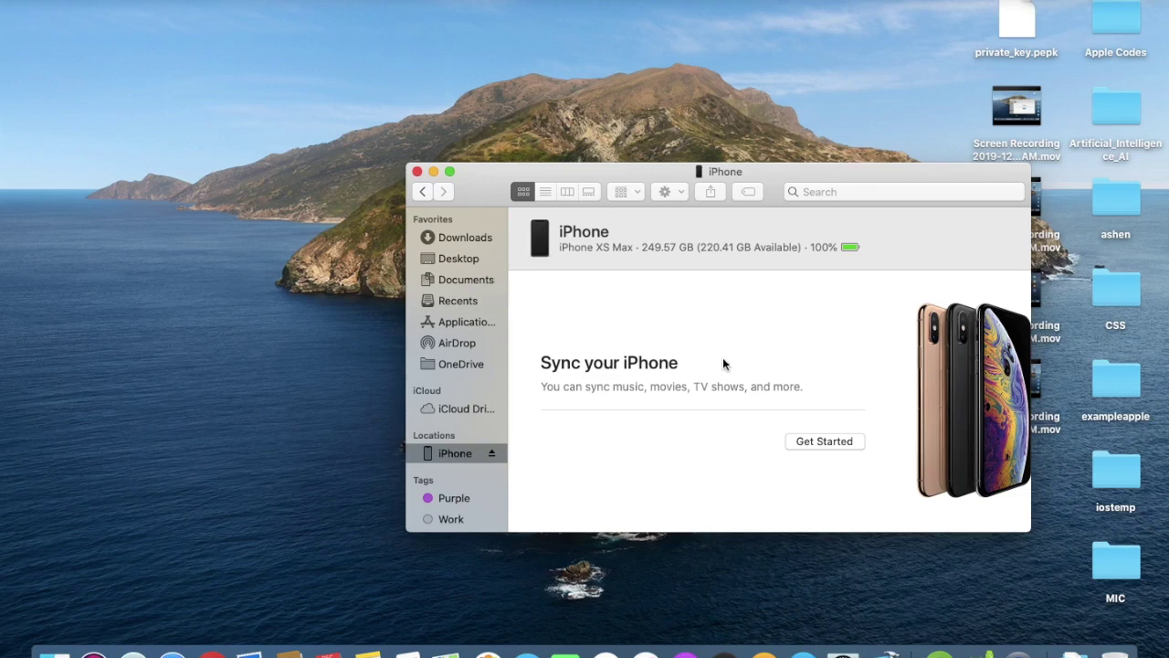
left_click(827, 454)
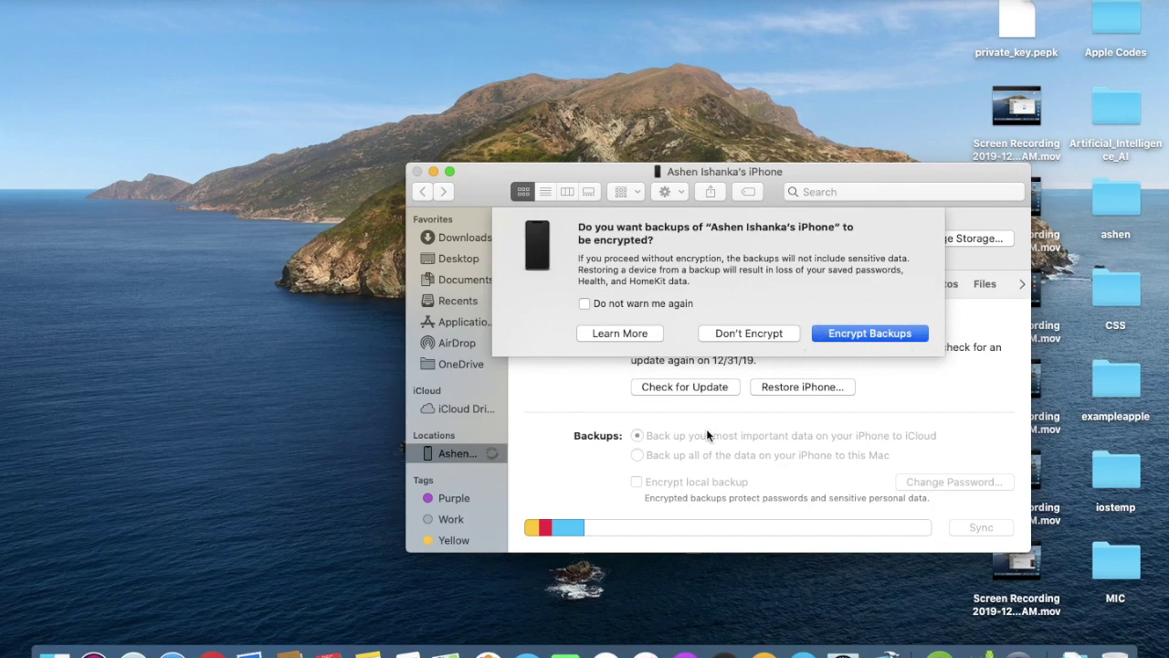
Step: Encrypt the iPhone's backups with a new password, entered and verified
left_click(864, 335)
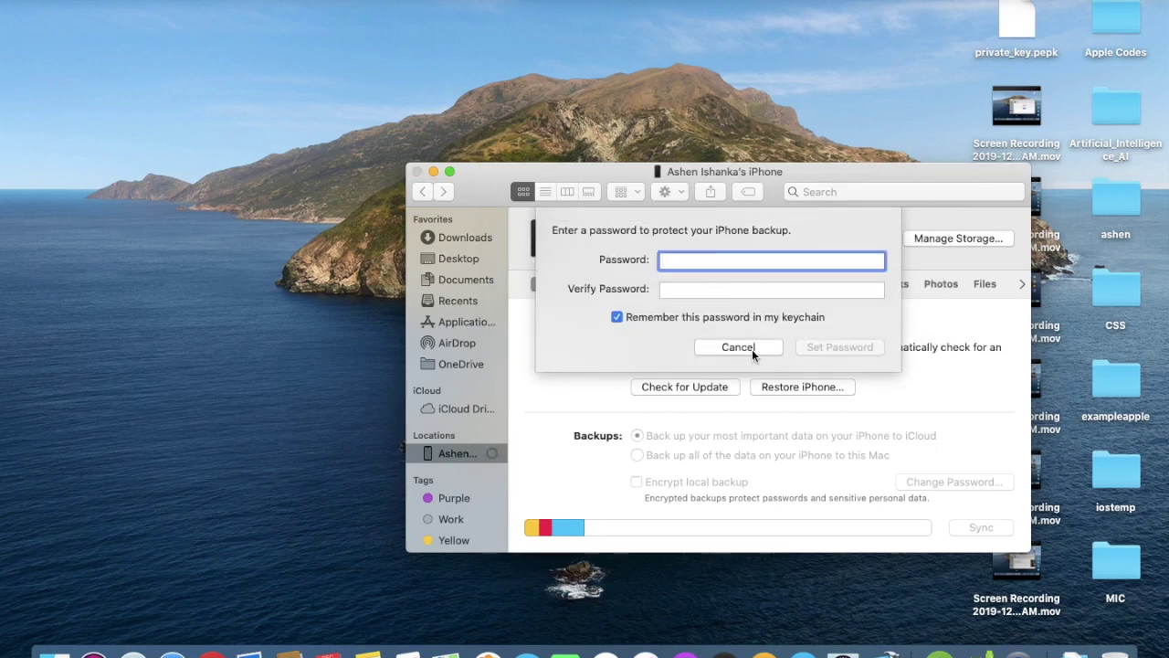
type("••••••••")
left_click(771, 289)
type("•")
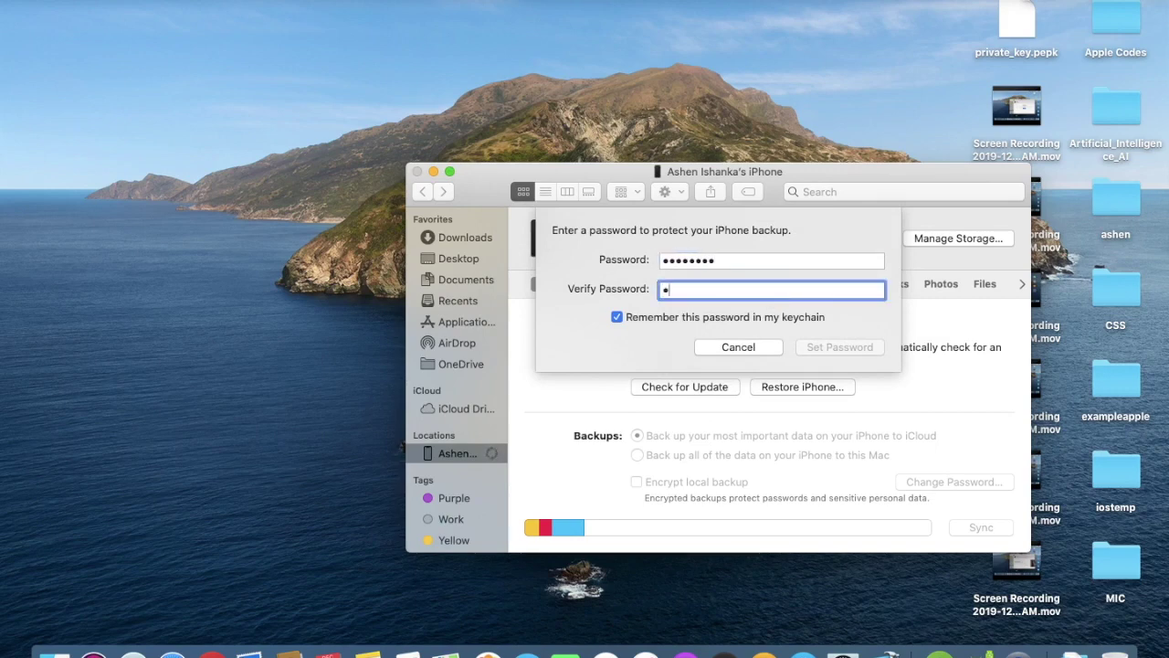
type("•••••••")
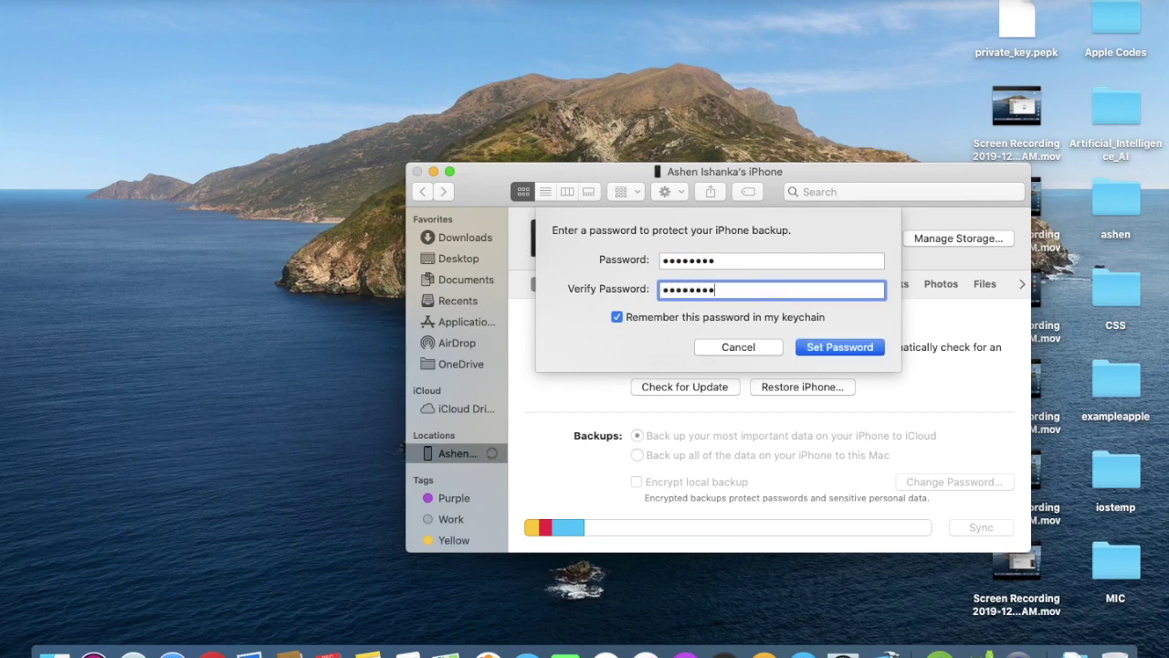
left_click(833, 343)
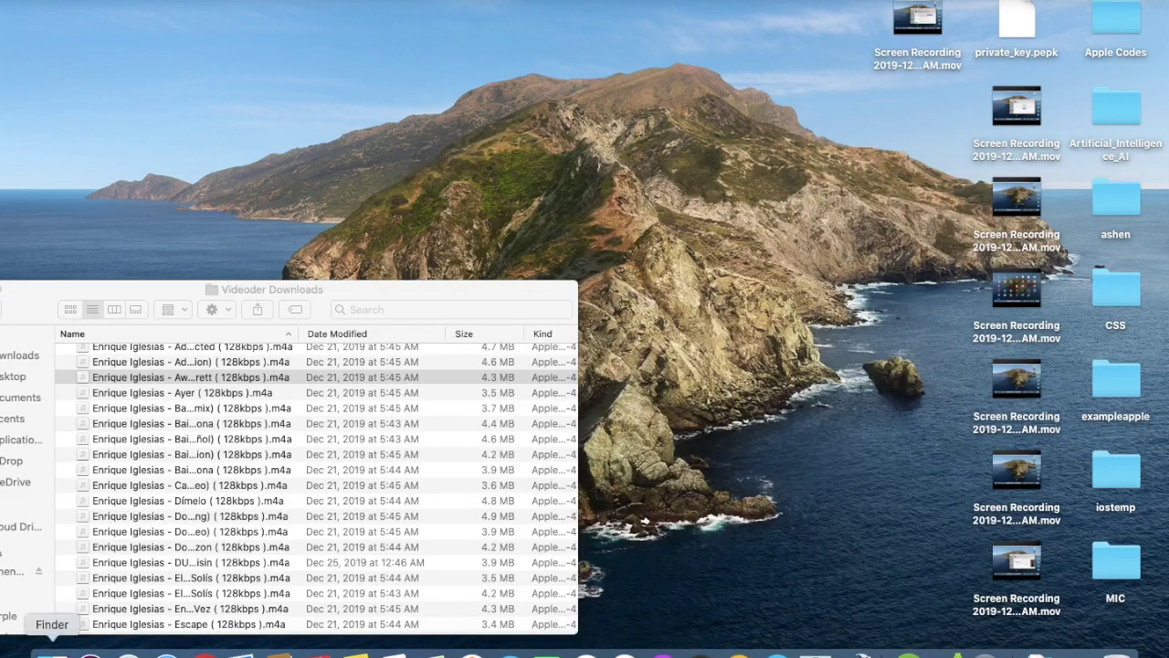
Step: Launch Music and drag the Enrique Iglesias file from Videoder Downloads toward it
left_click(128, 654)
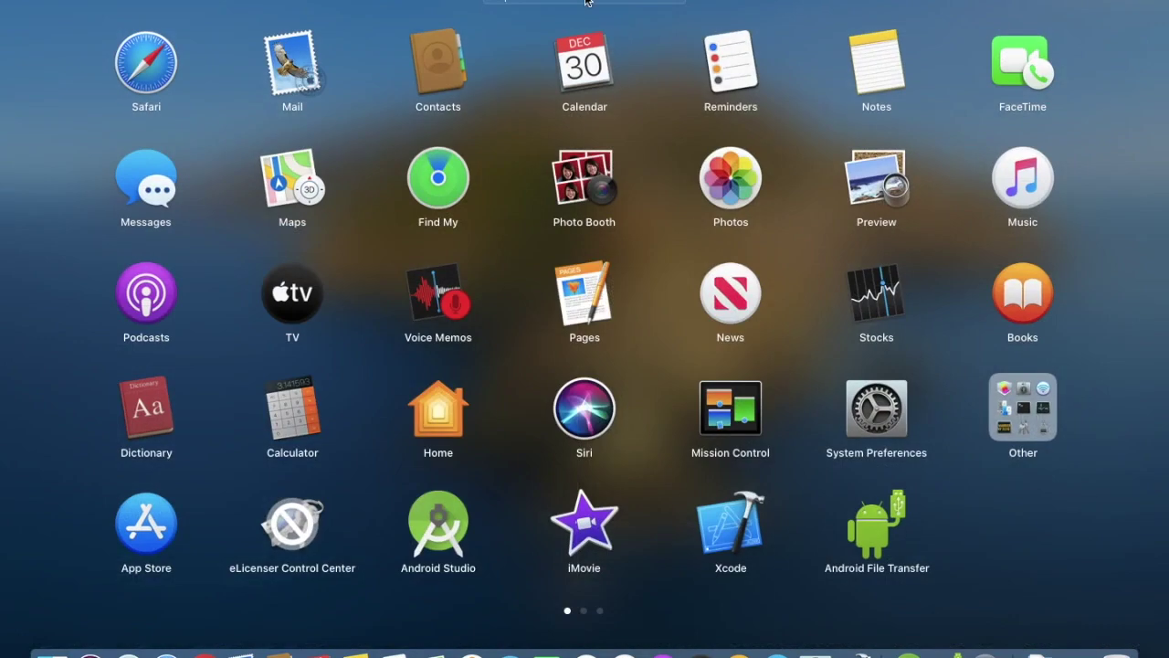
type("music")
left_click(575, 41)
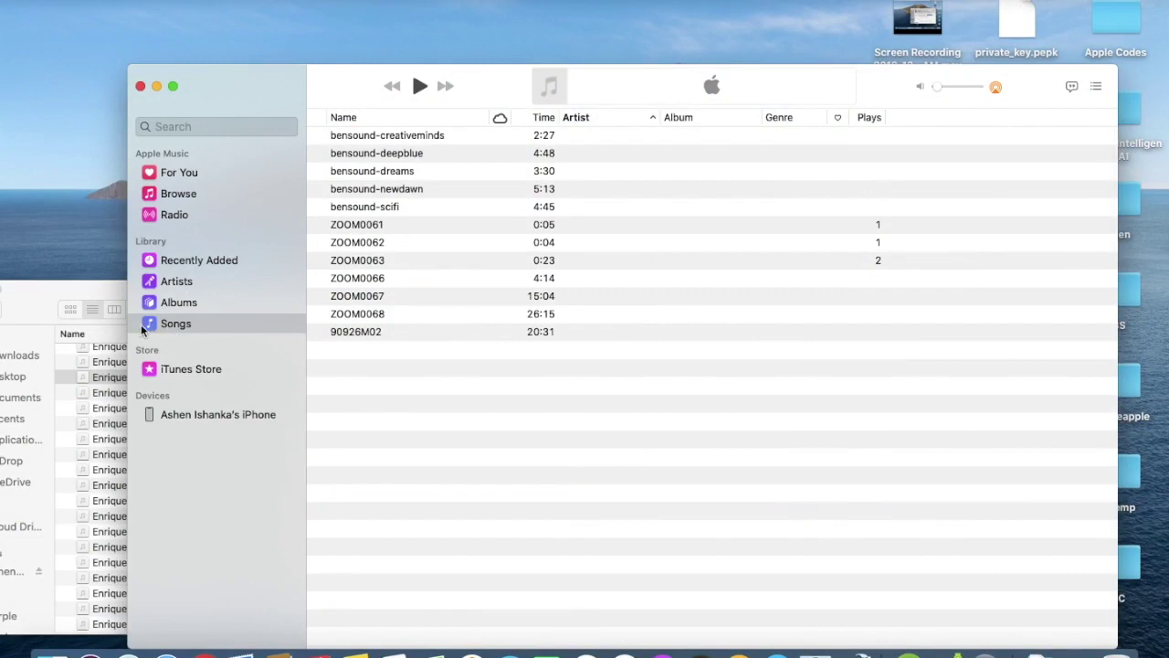
left_click(53, 296)
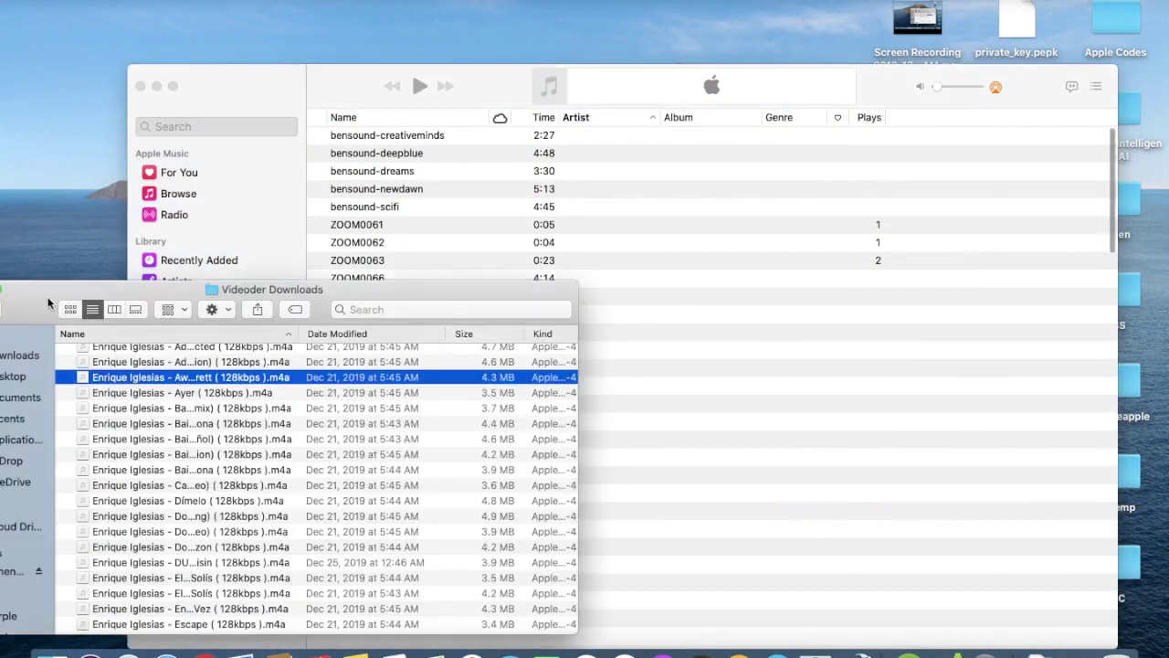
left_click(181, 382)
left_click(295, 375)
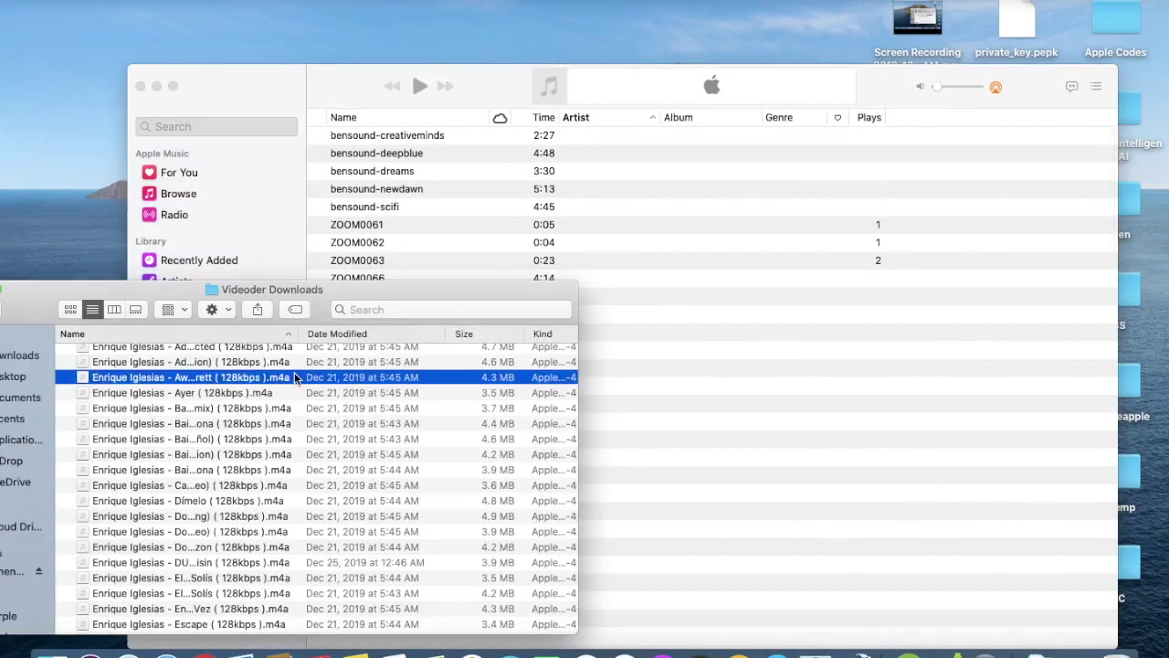
left_click_drag(295, 377, 512, 383)
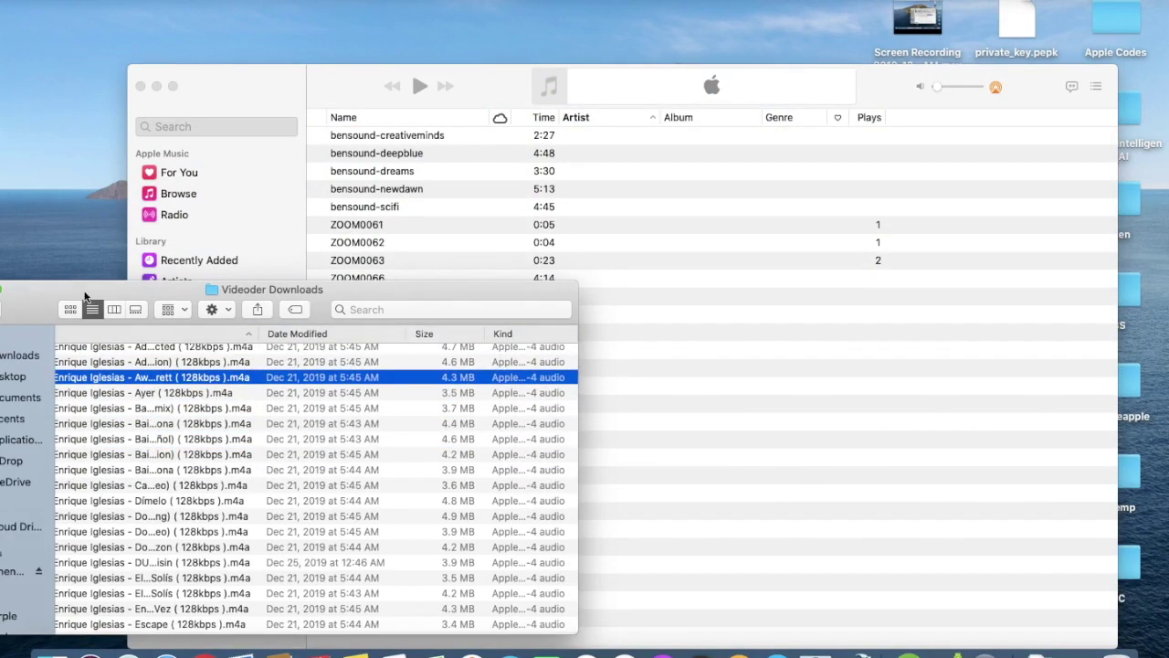
left_click_drag(50, 303, 276, 307)
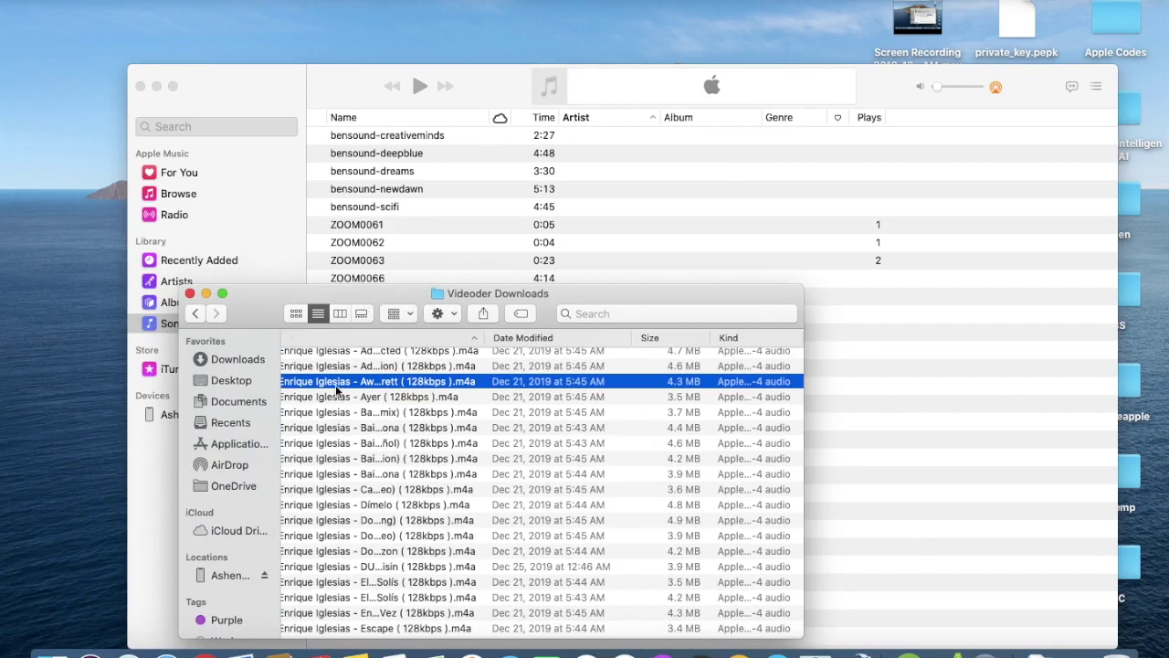
Step: Open Downloads > Videoder Downloads in a new Finder window and drag Bailando into Music
right_click(52, 650)
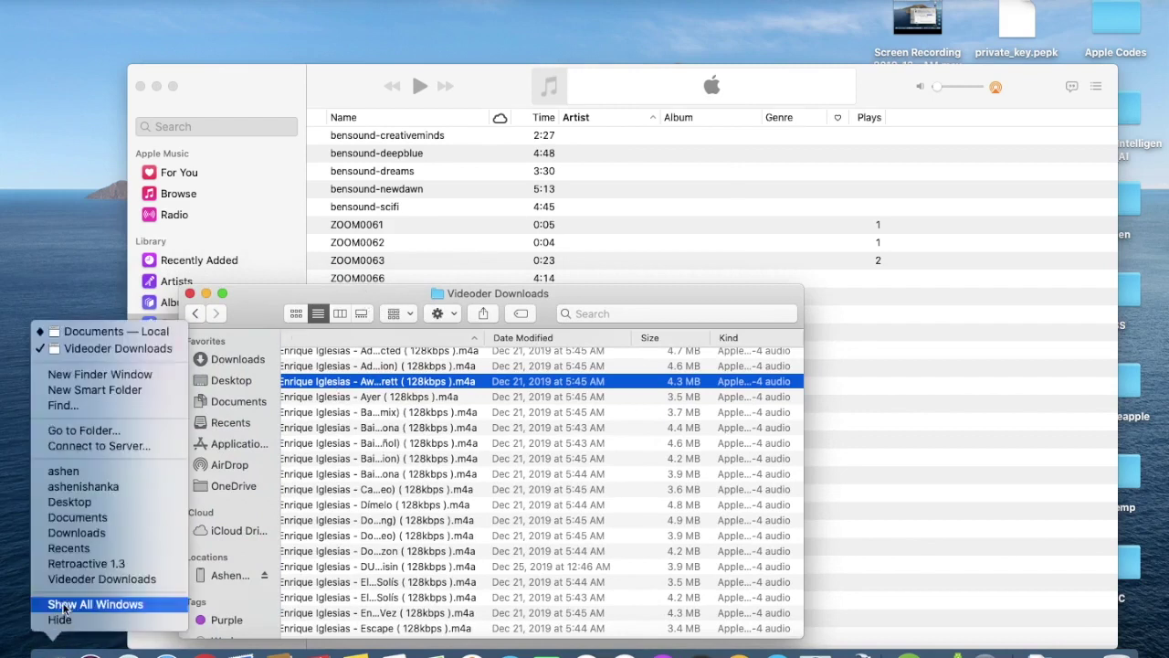
left_click(158, 369)
left_click(237, 359)
double_click(347, 388)
left_click(416, 171)
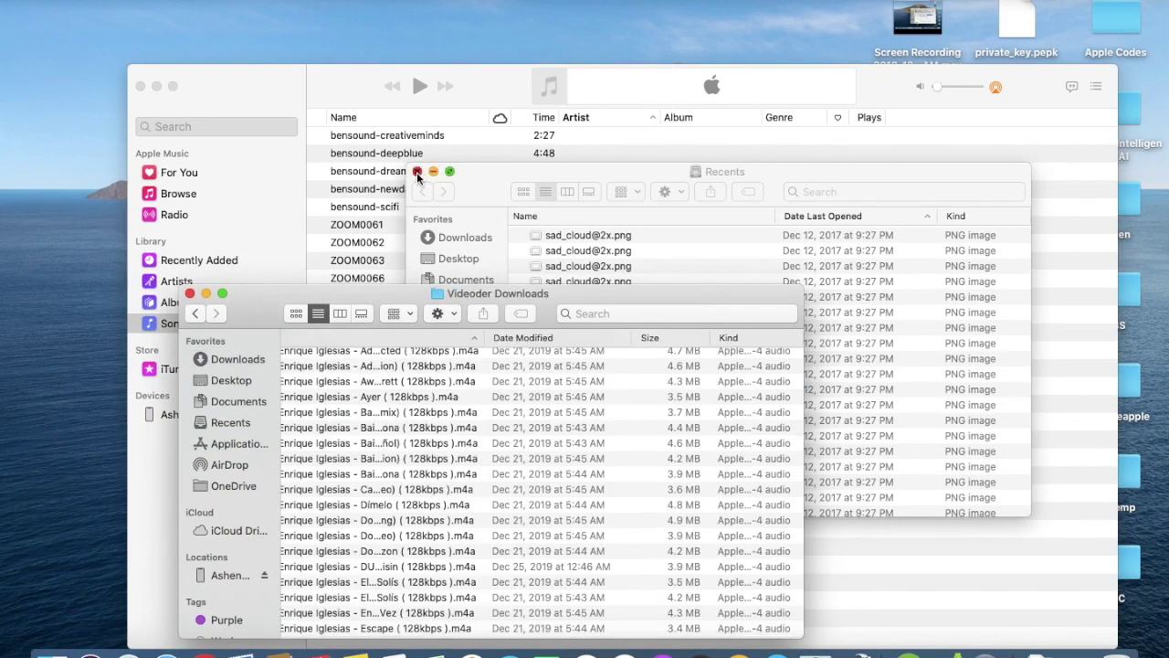
left_click(347, 430)
left_click(466, 402, "shift")
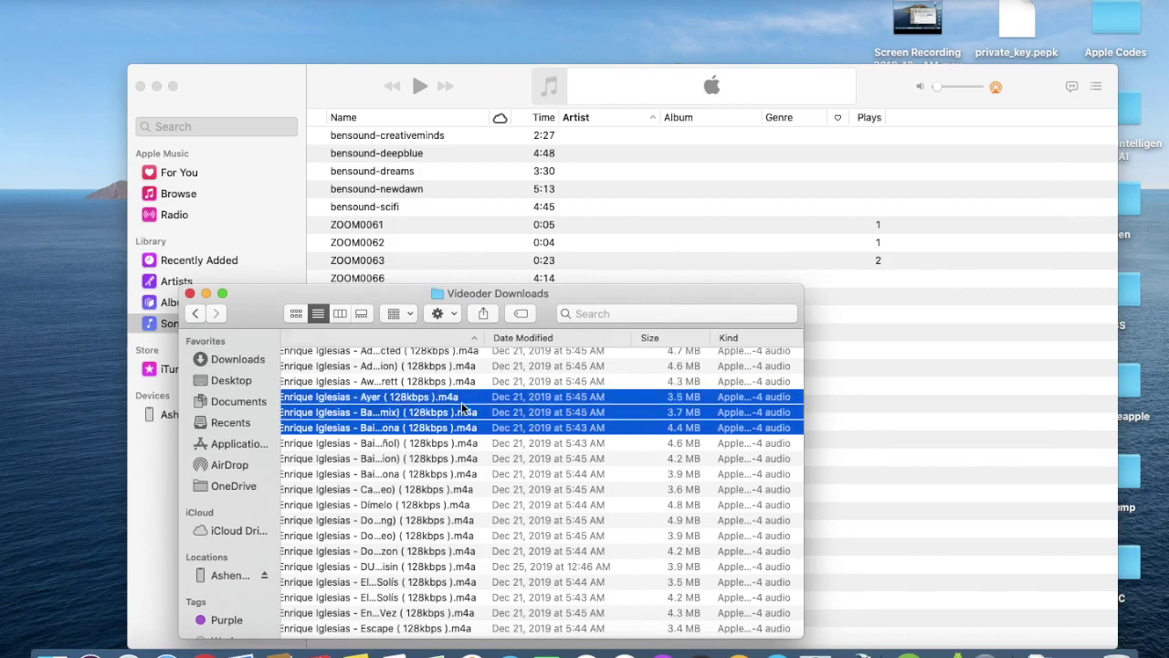
left_click(466, 435)
left_click_drag(540, 432, 972, 409)
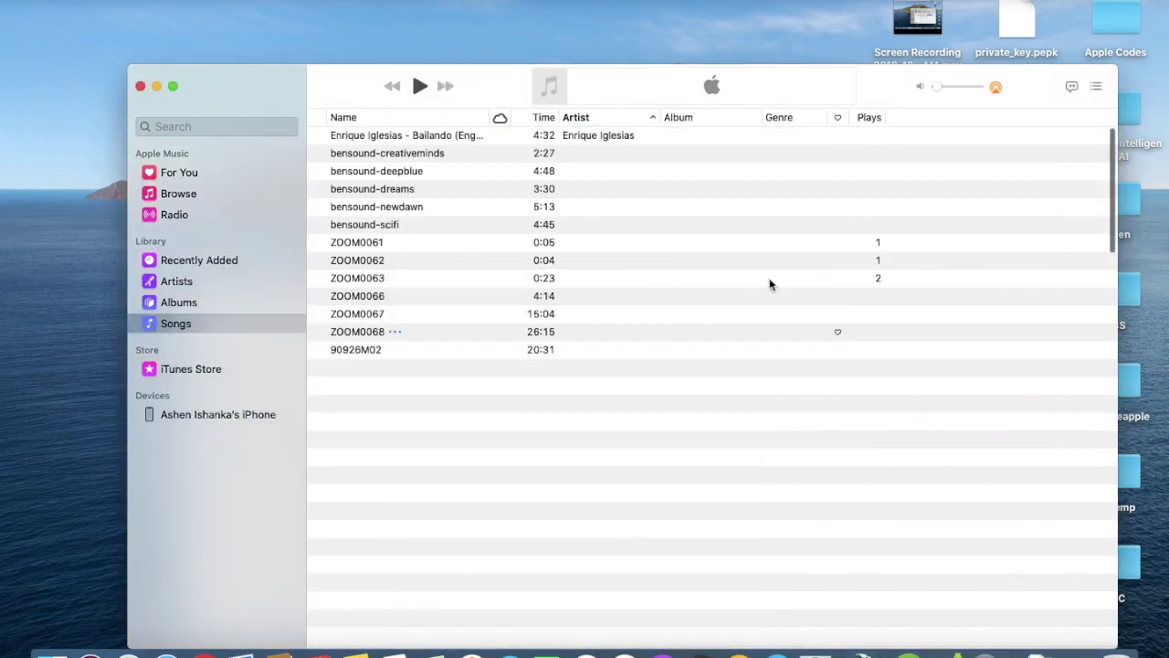
Step: Select the imported Bailando song and bring up its actions menu
left_click(517, 137)
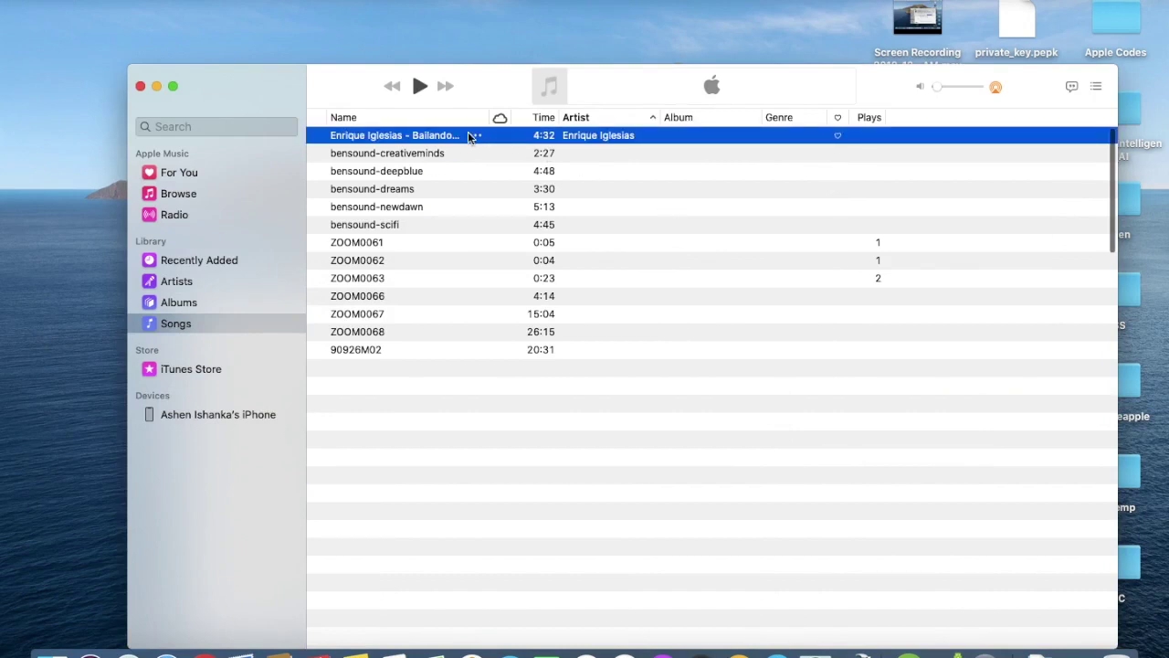
right_click(476, 136)
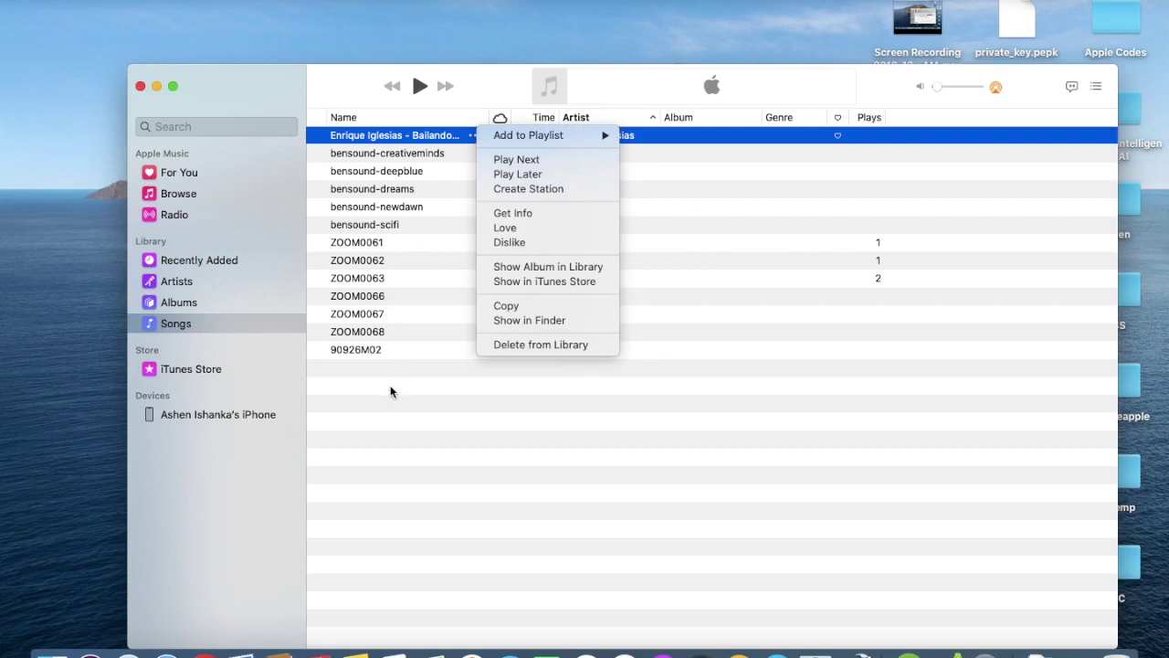
key("F4")
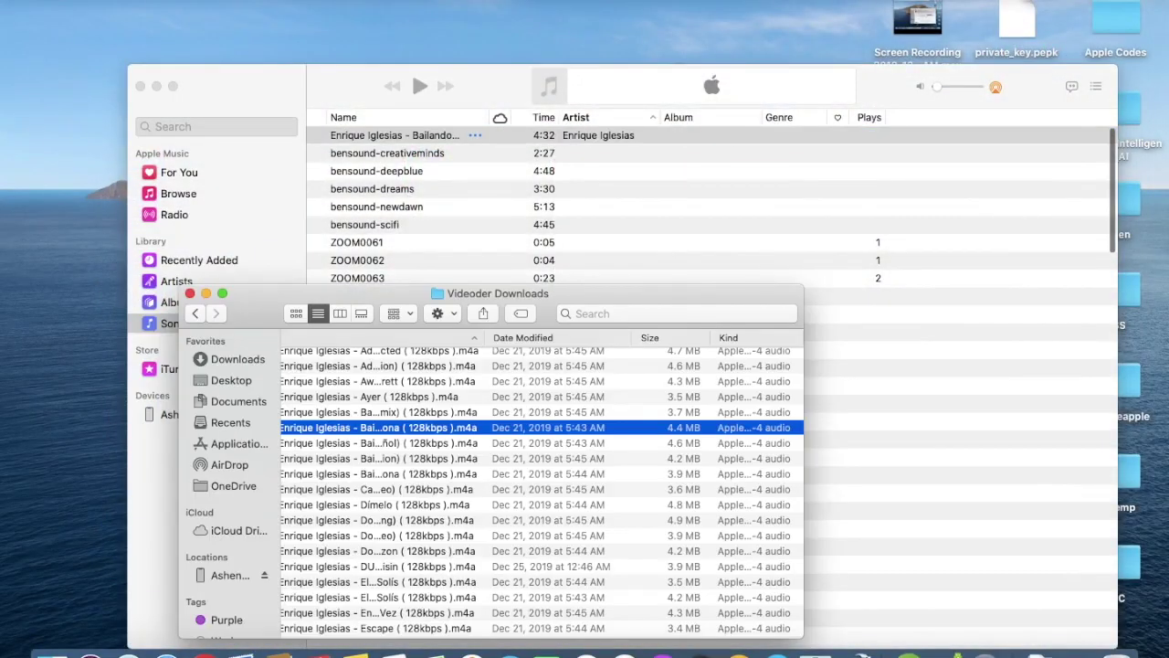
Step: Show the connected iPhone's Music sync settings in a new Finder window
right_click(53, 654)
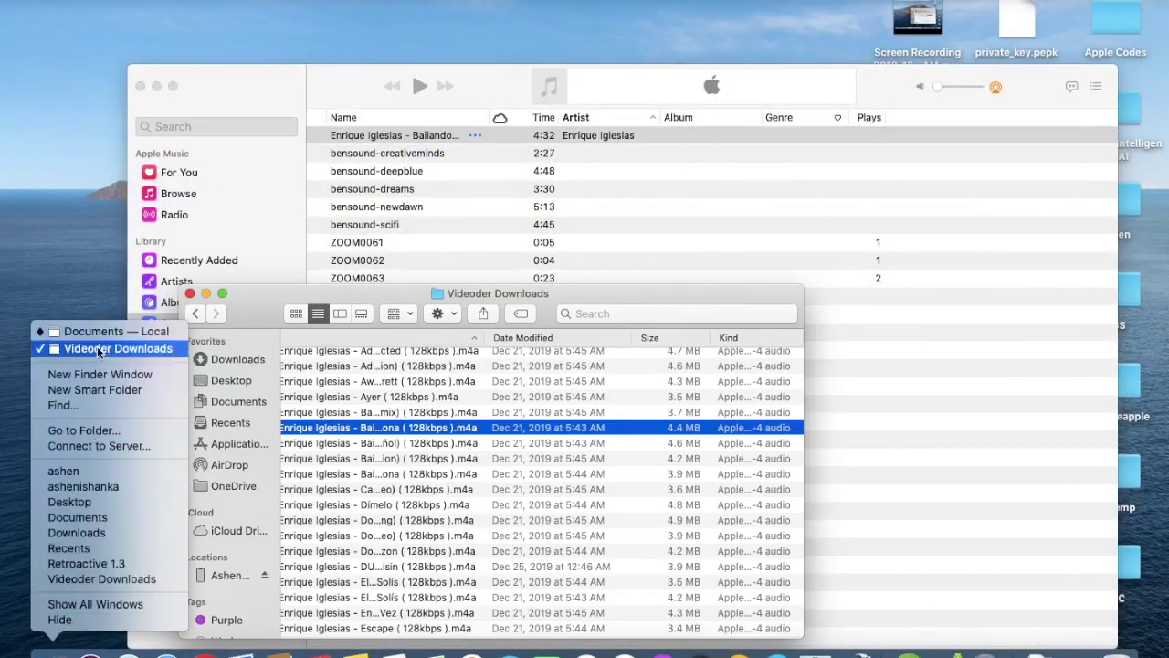
left_click(97, 378)
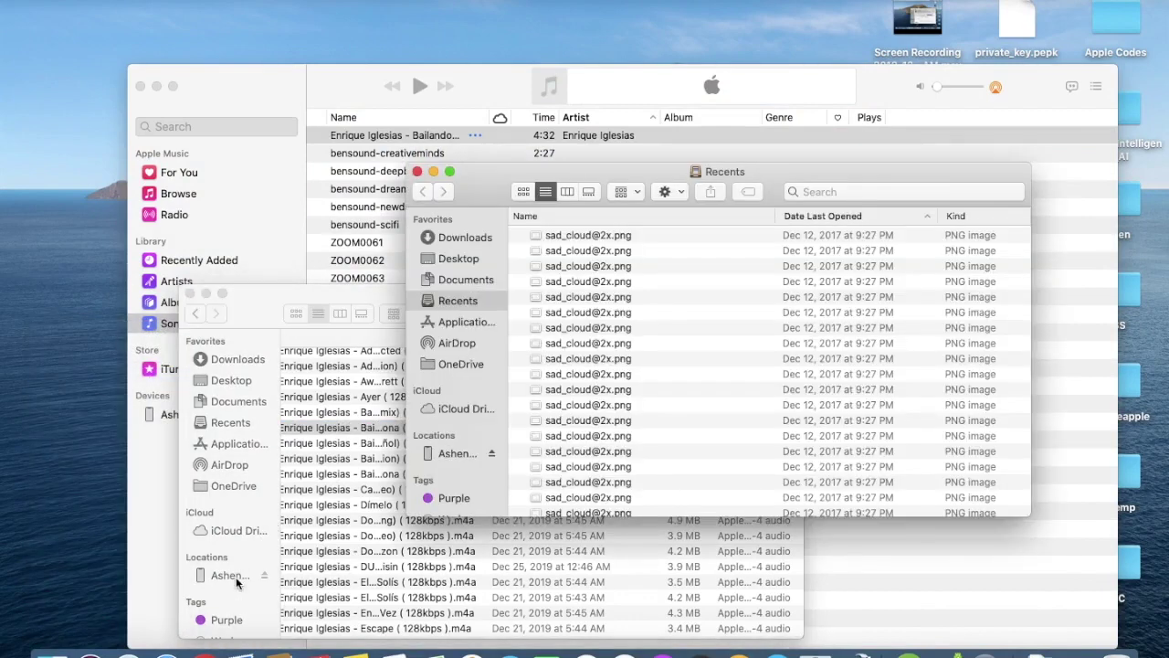
left_click(452, 453)
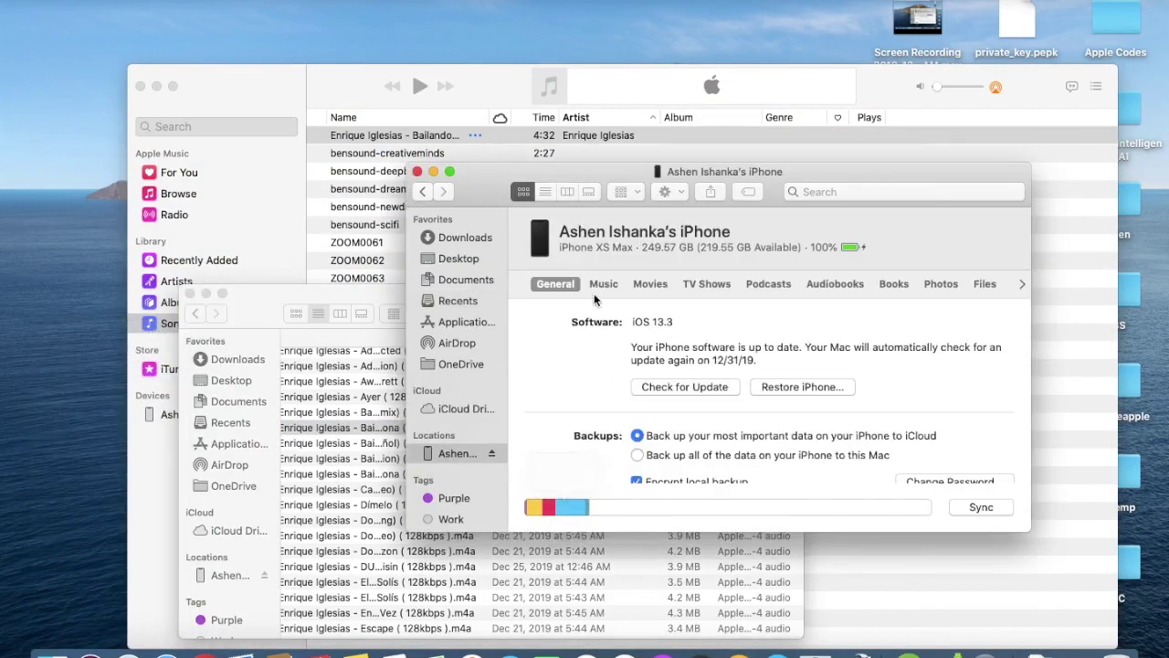
scroll(694, 413, "down", 5)
scroll(690, 415, "down", 1)
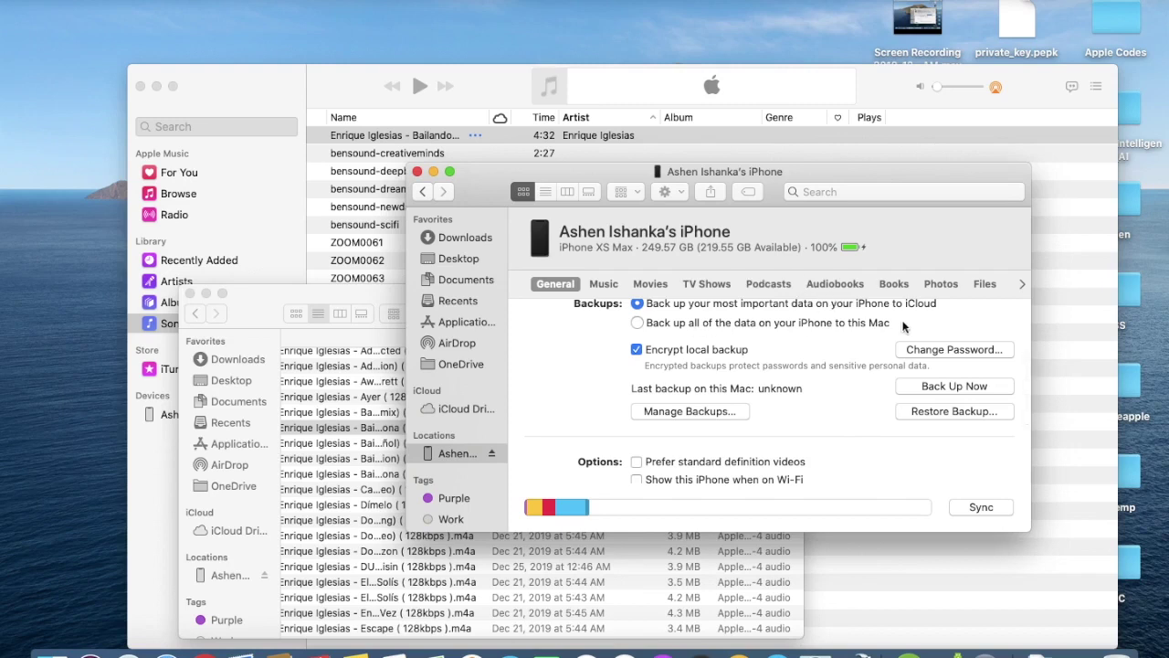
left_click(604, 284)
scroll(621, 427, "down", 5)
scroll(621, 426, "down", 5)
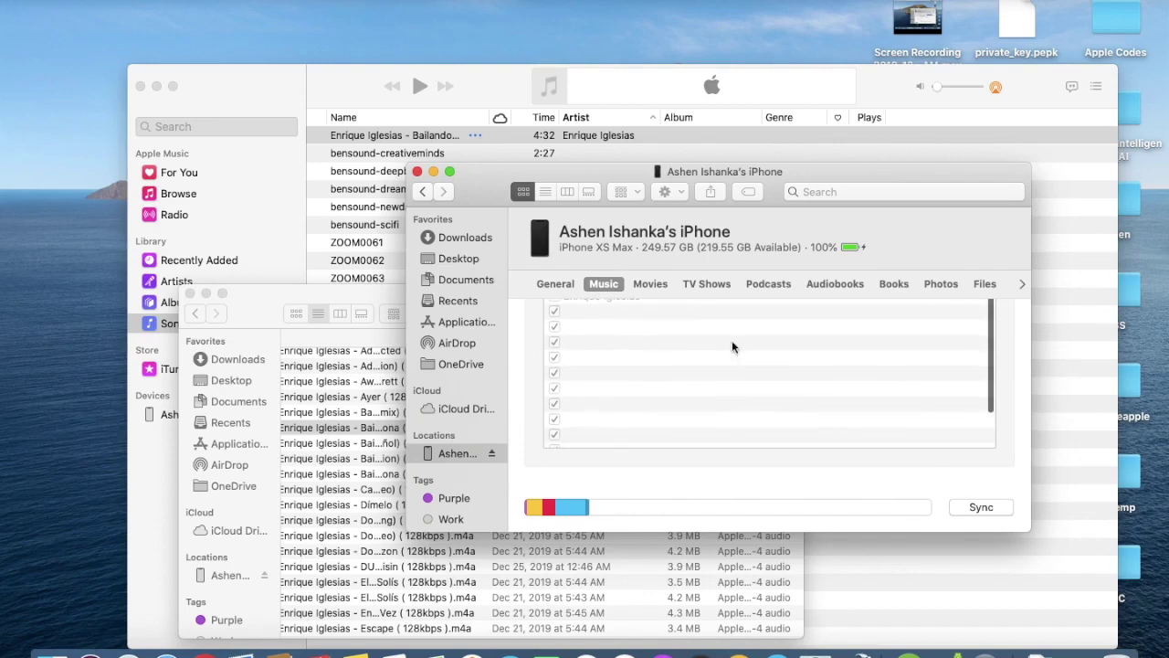
Step: Sync only selected artists, albums, genres and playlists, ticking Enrique Iglesias
left_click(450, 172)
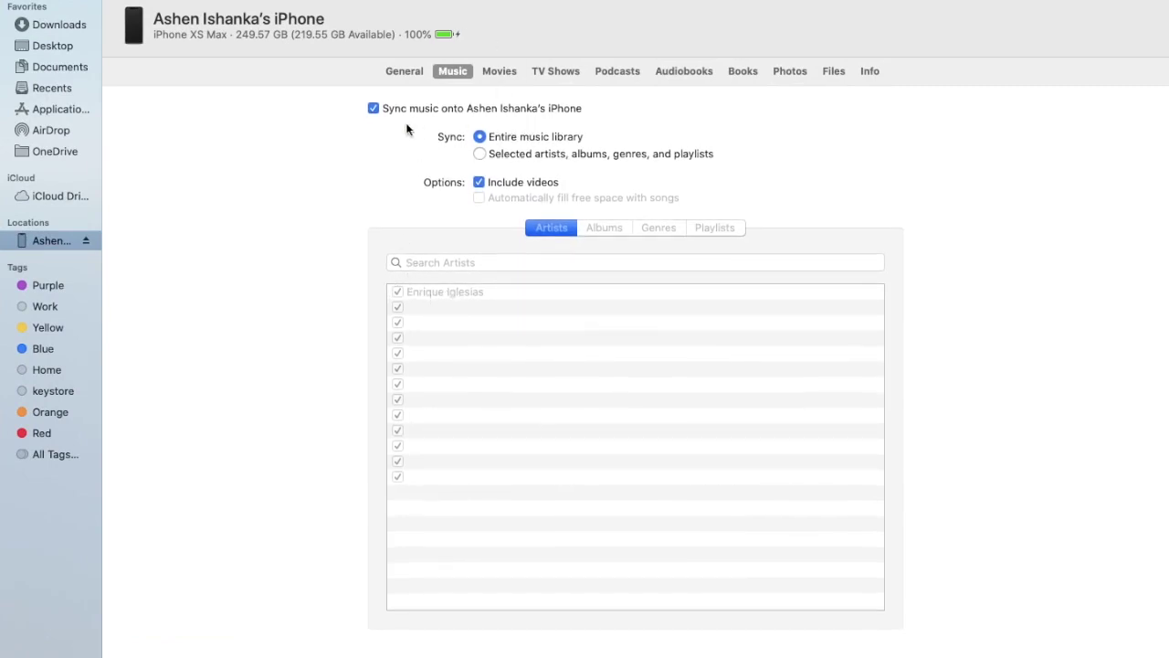
left_click(482, 155)
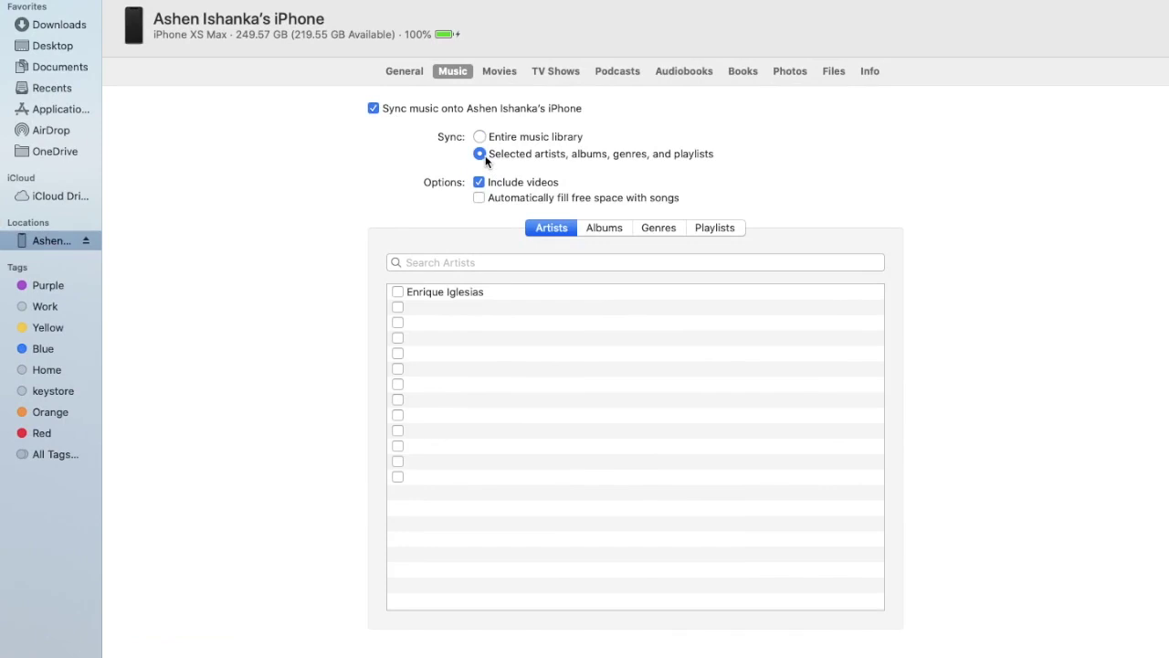
left_click(398, 292)
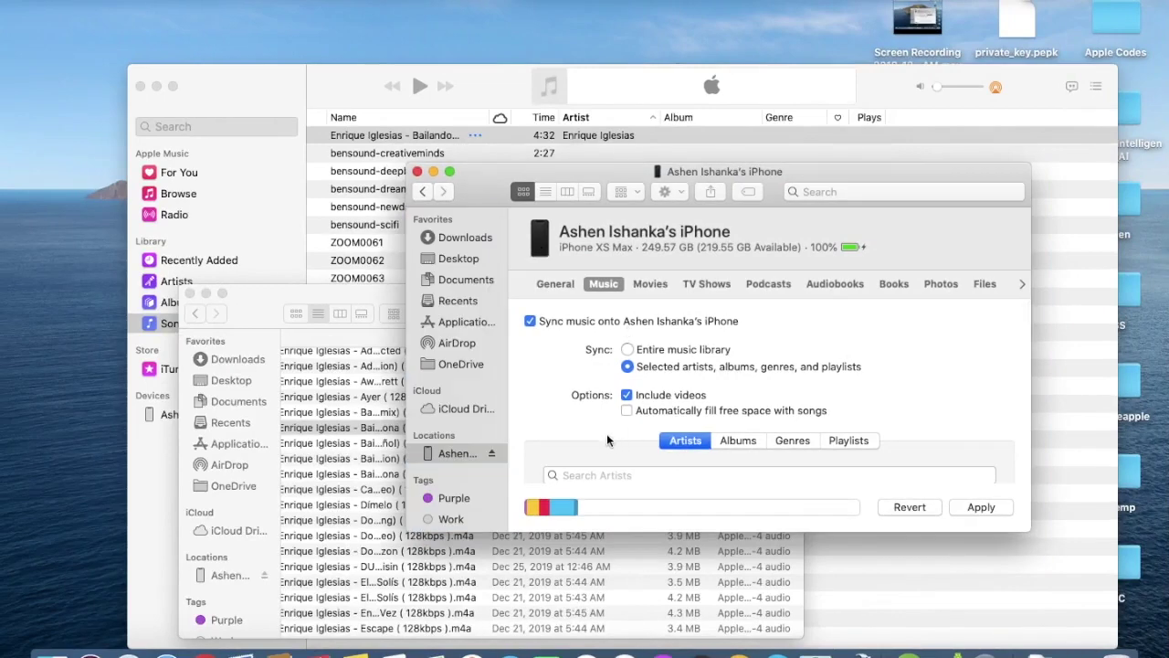
scroll(607, 443, "down", 3)
Step: Delete the Enrique Iglesias Bailando song from the Music library and move its file to the Trash
left_click(386, 134)
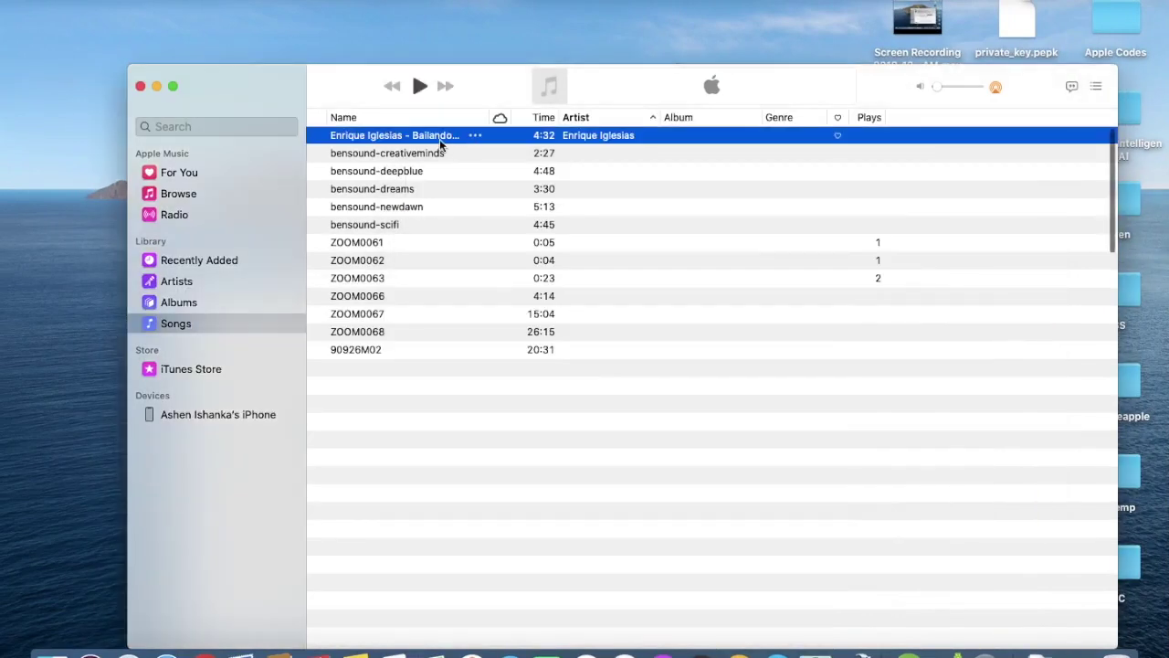
right_click(478, 137)
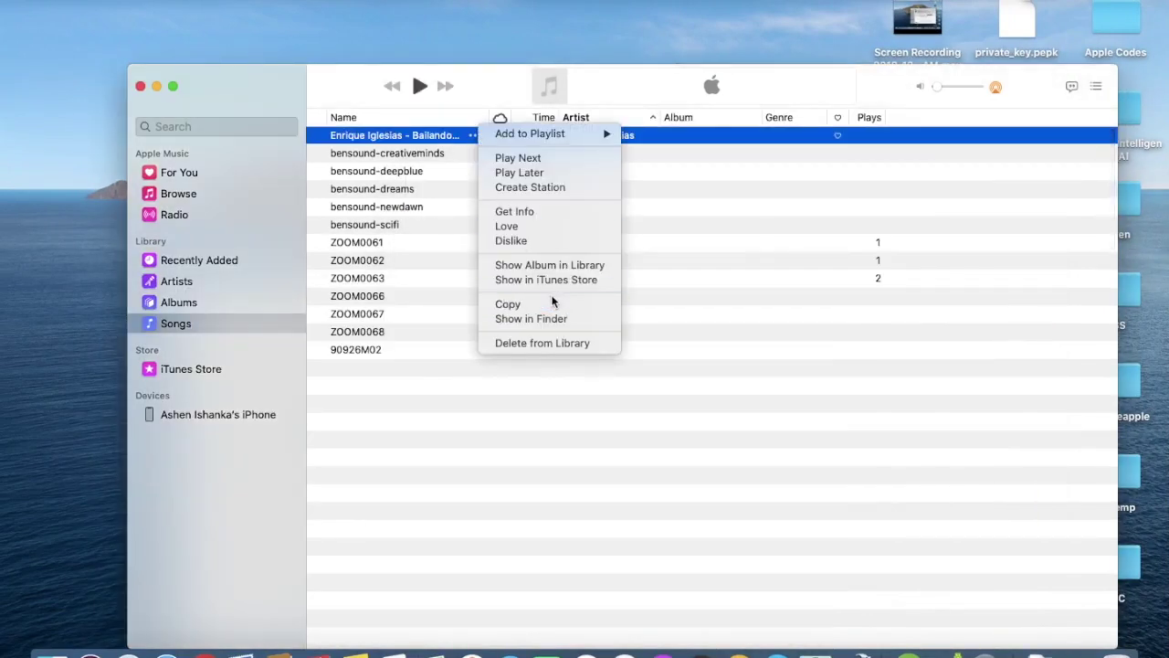
left_click(507, 343)
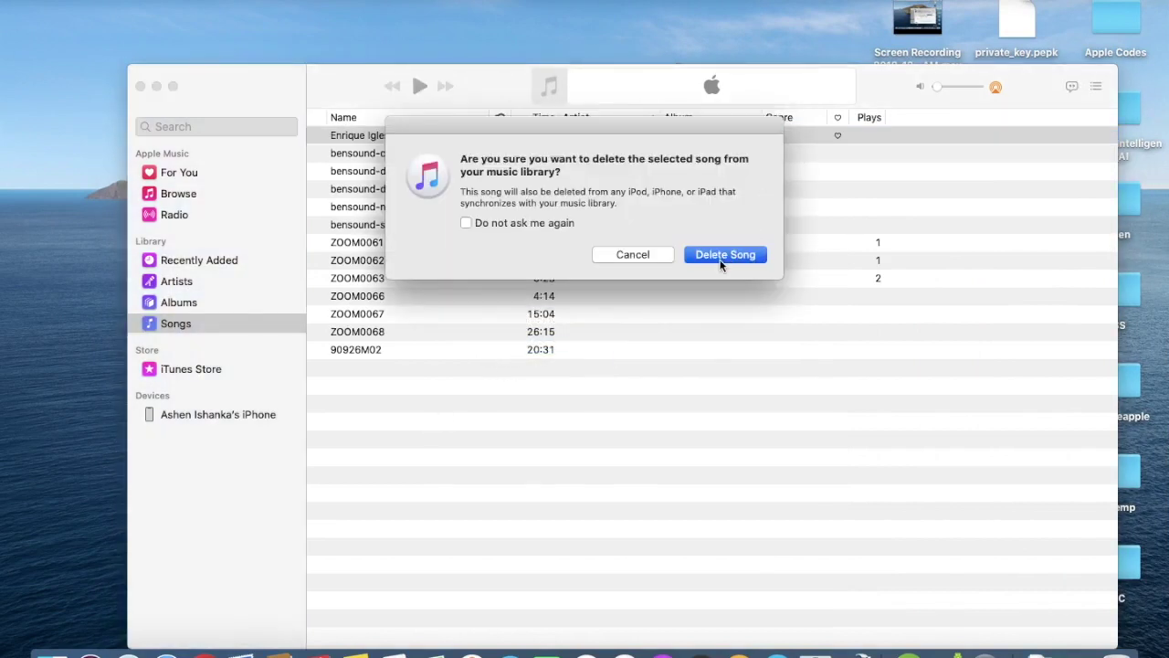
left_click(723, 260)
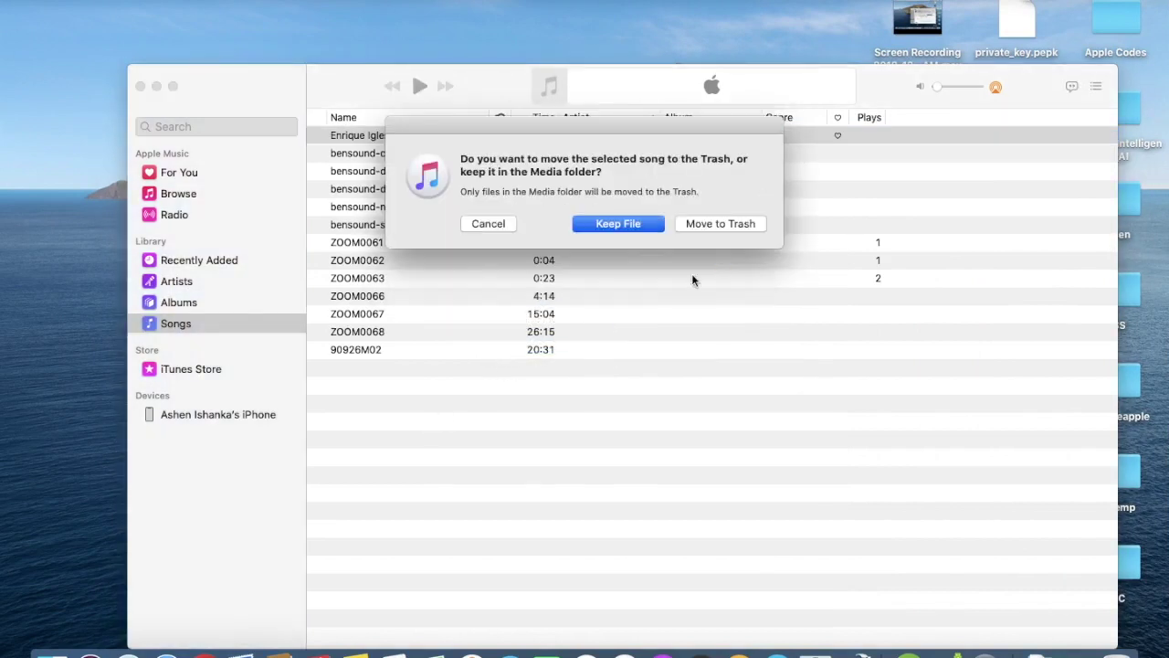
left_click(723, 229)
left_click(52, 651)
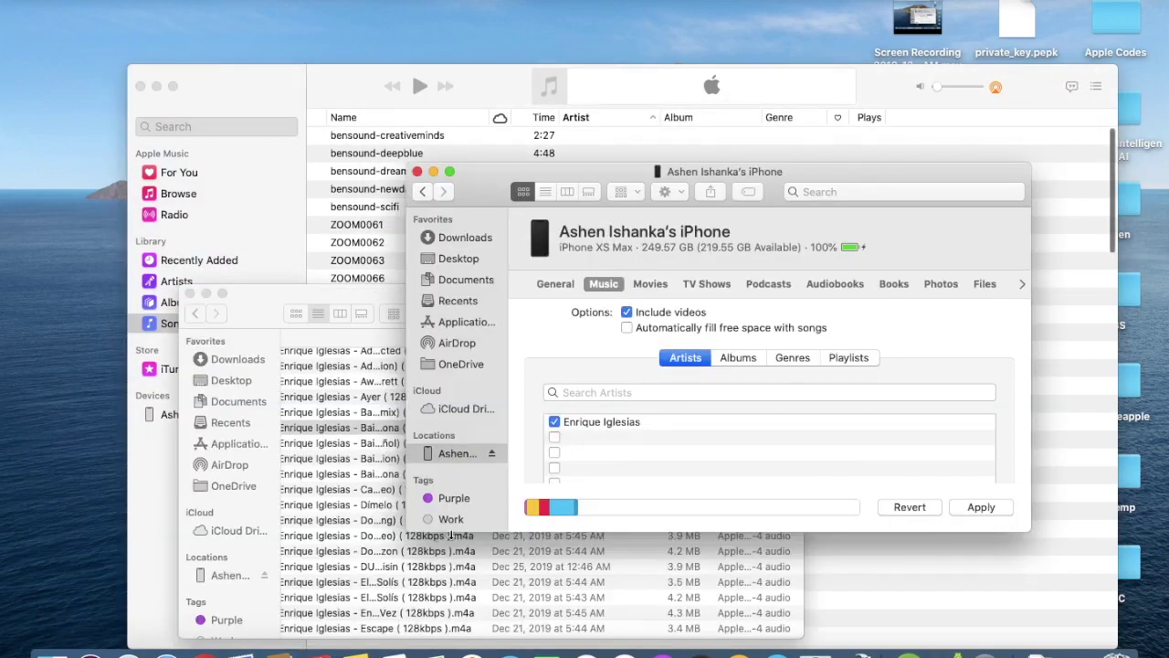
Step: Select all files in Videoder Downloads and drag them into the Music Songs list
left_click(225, 360)
left_click(397, 474)
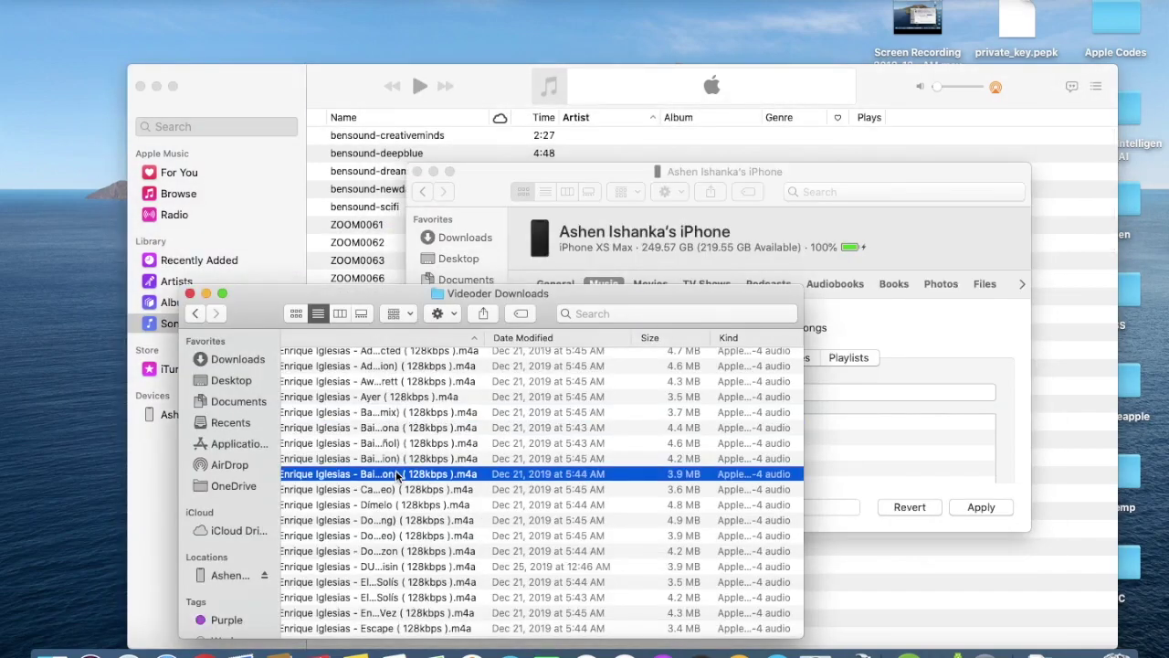
key("super+a")
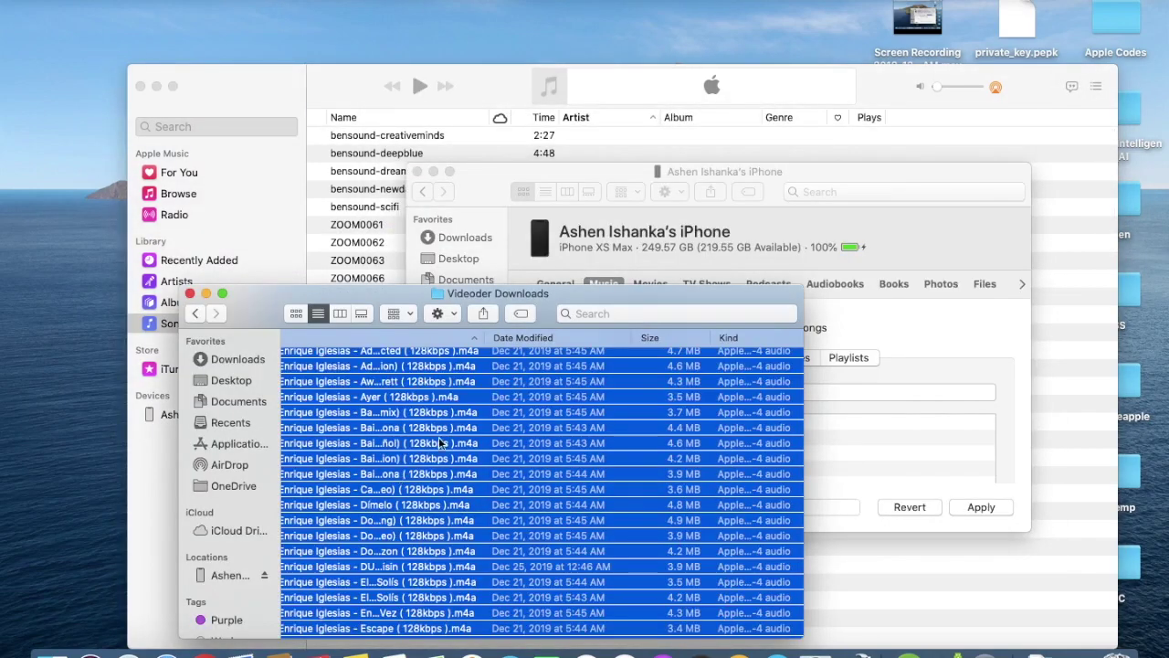
left_click(434, 171)
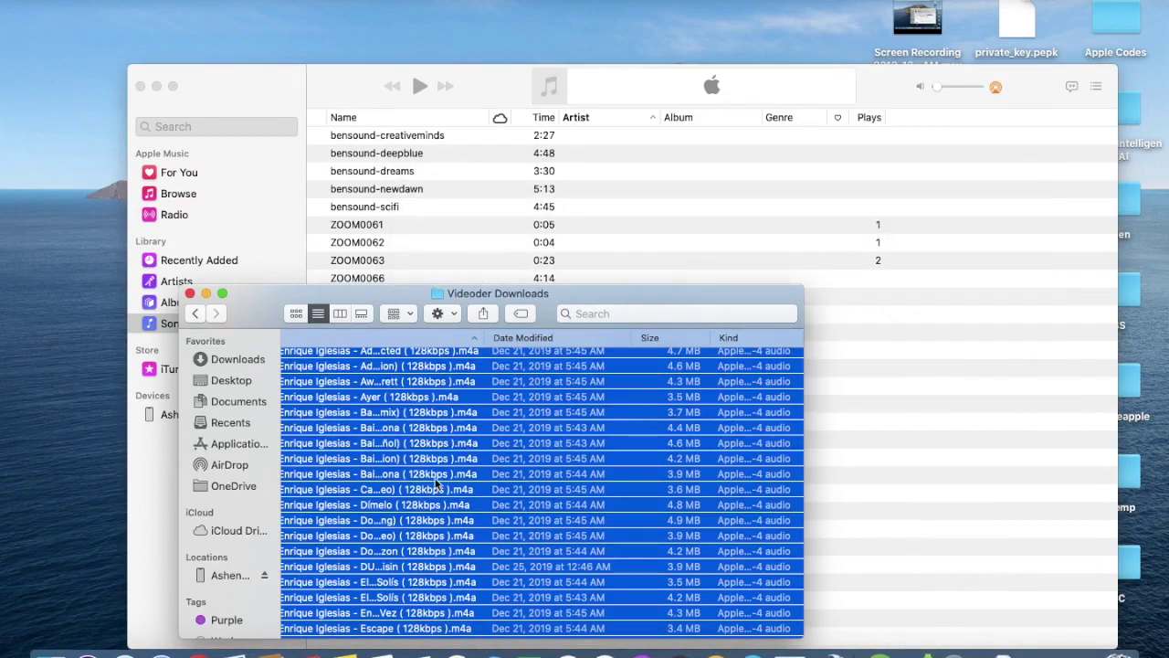
left_click_drag(617, 412, 903, 517)
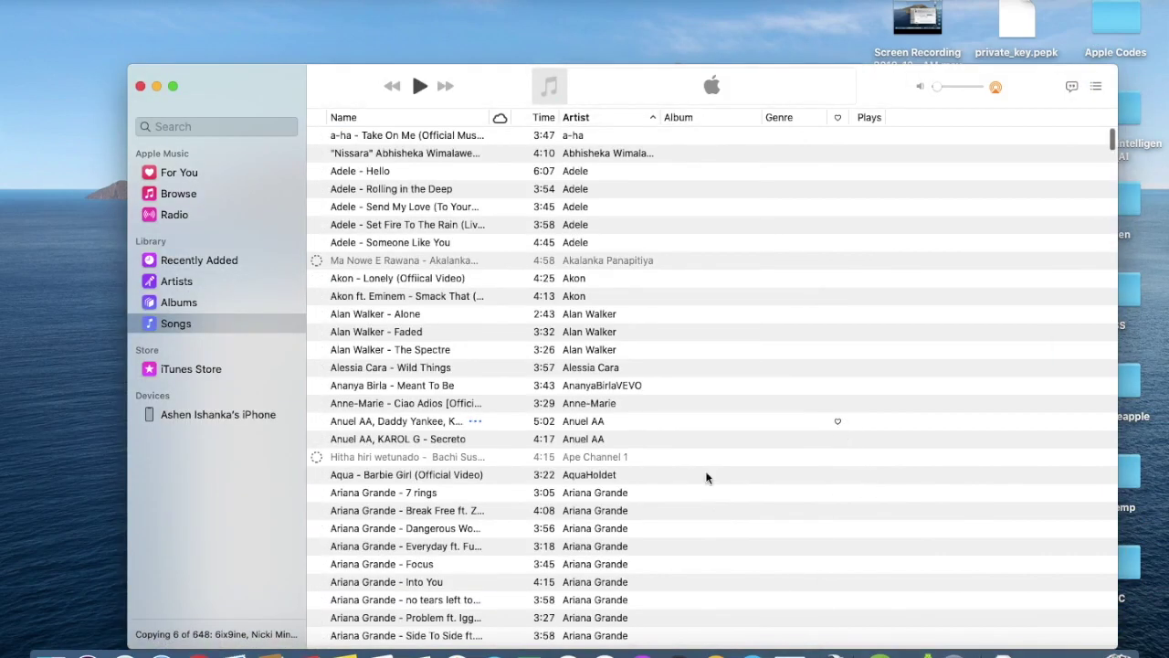
left_click(52, 654)
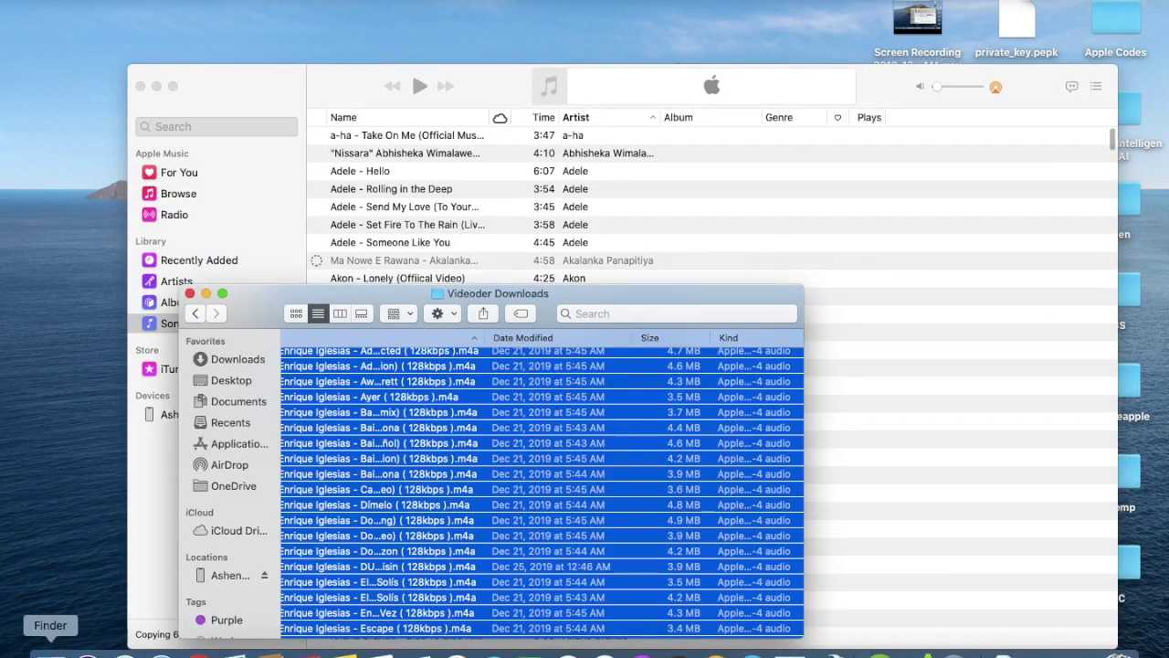
Step: Turn off music syncing for the iPhone, confirming removal of its synced music
left_click(222, 573)
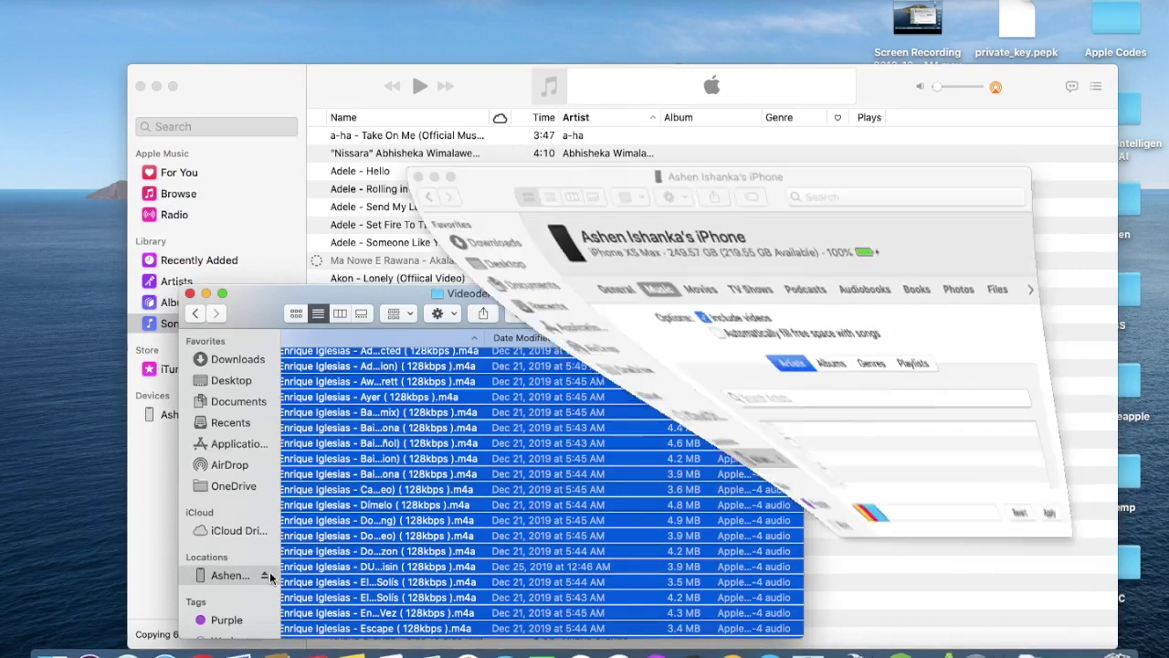
scroll(612, 301, "up", 3)
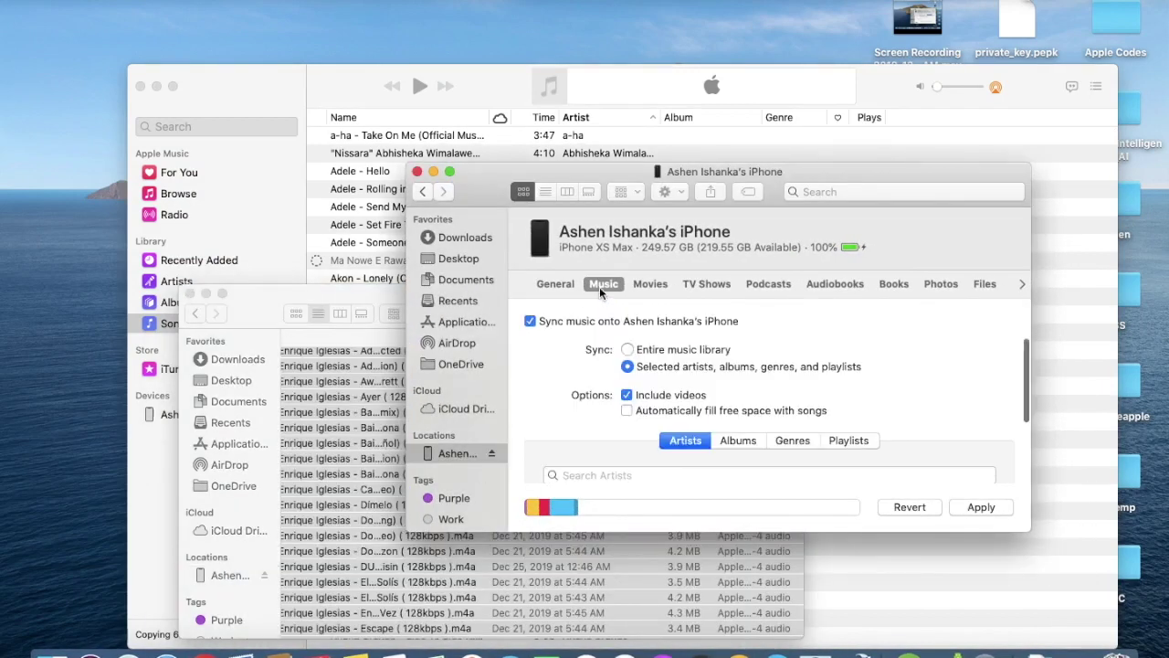
scroll(590, 405, "down", 4)
scroll(619, 361, "up", 3)
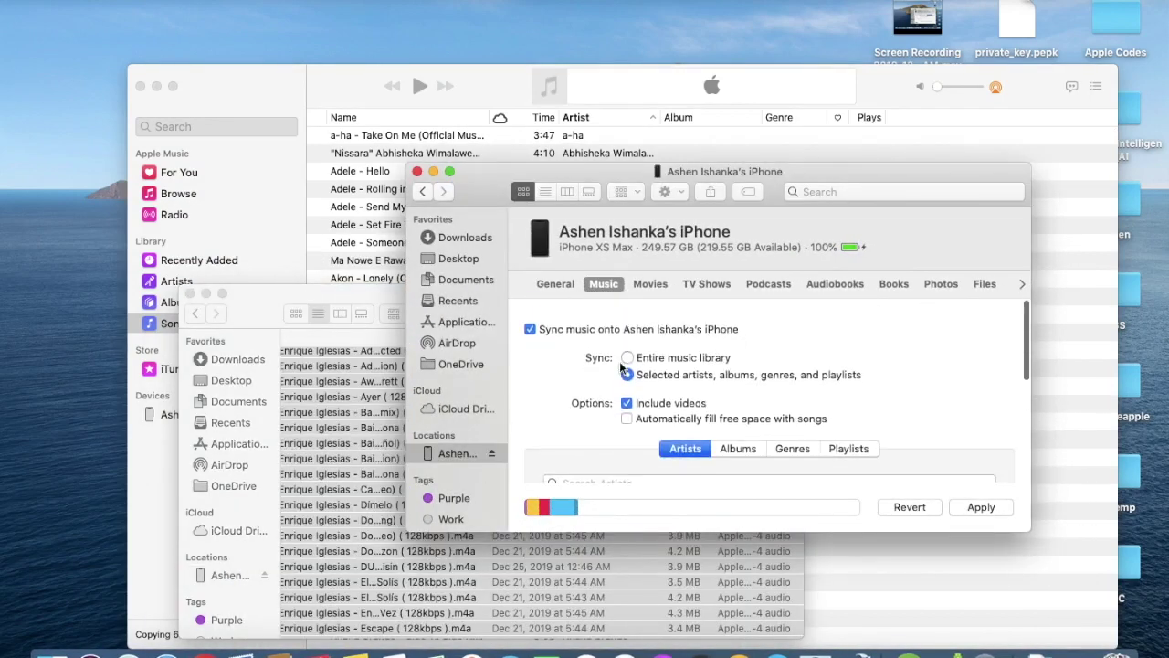
left_click(546, 322)
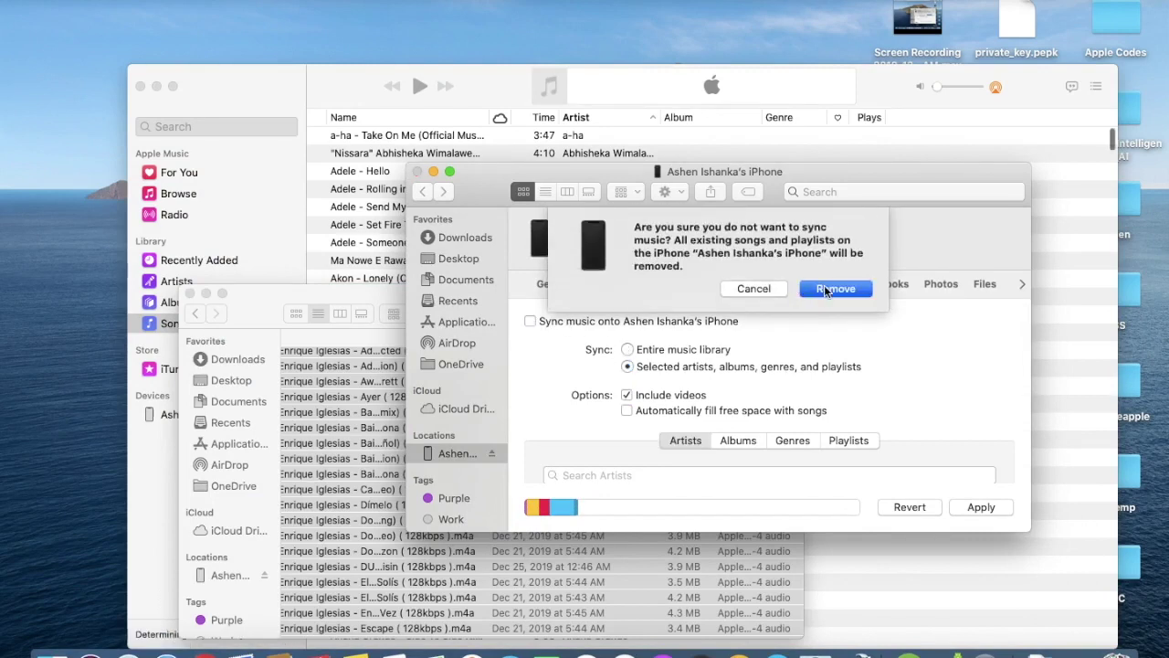
left_click(824, 285)
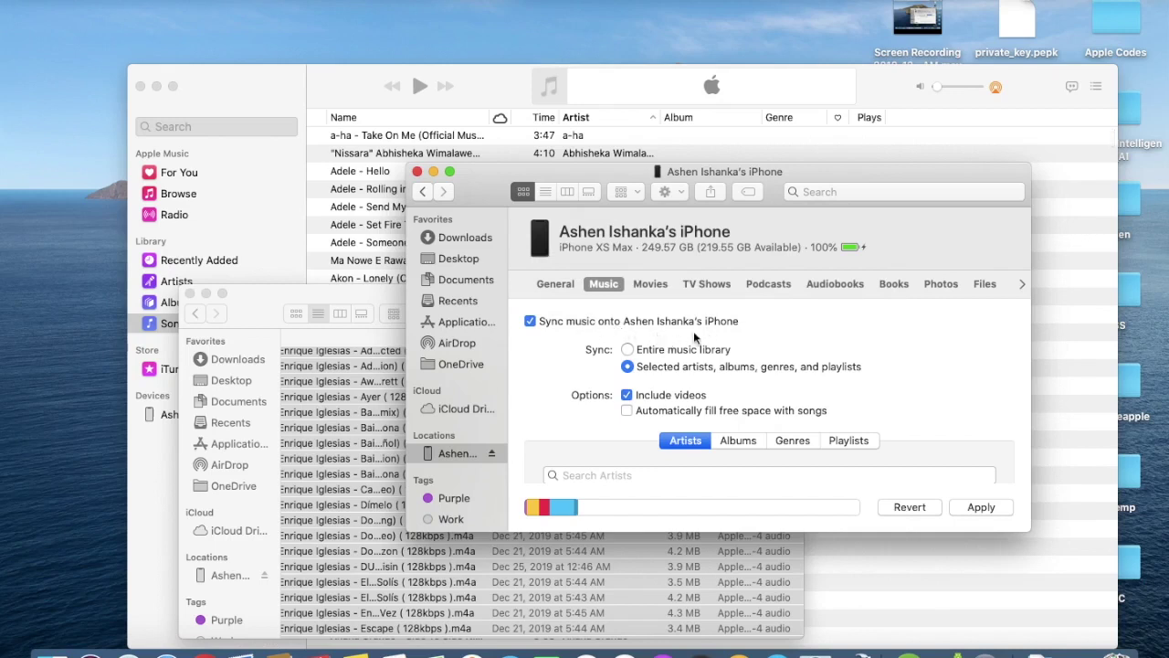
Step: Toggle between Entire music library and Selected items, full-screen the window, then pick Entire library
left_click(628, 350)
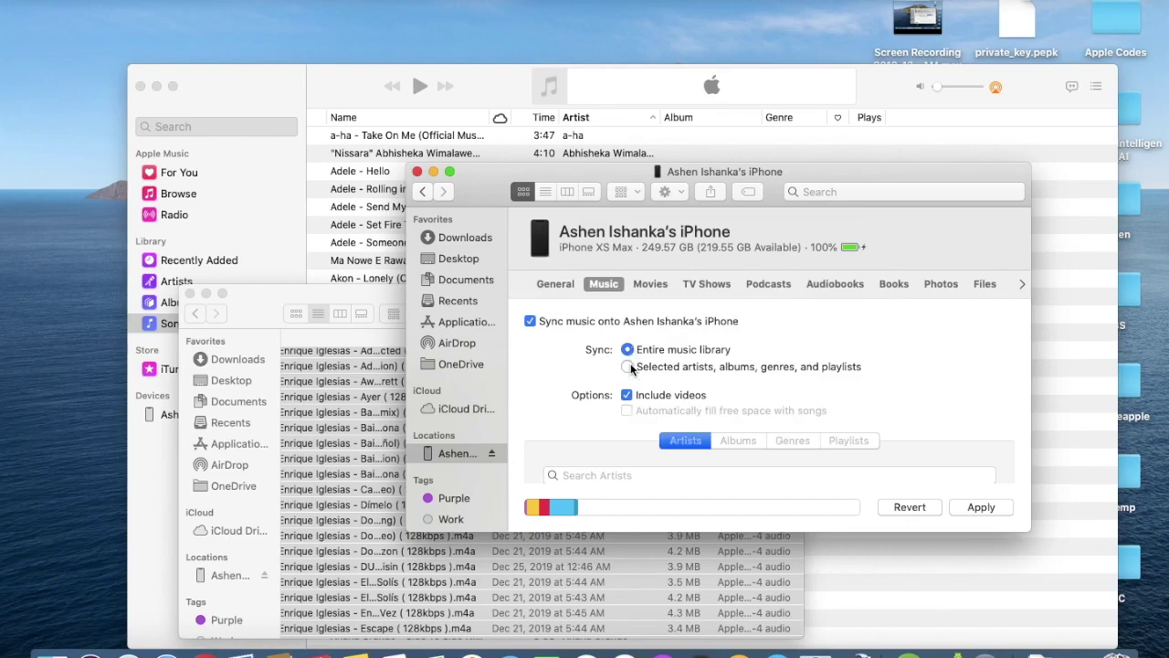
left_click(628, 367)
left_click(449, 173)
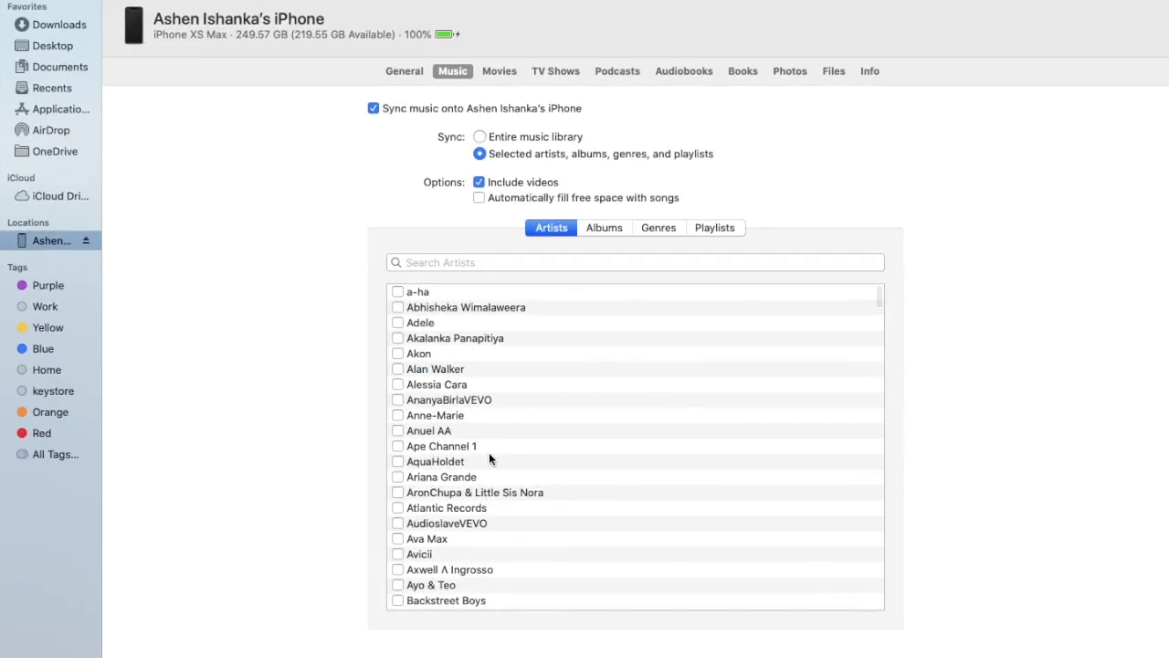
scroll(488, 457, "down", 15)
scroll(488, 465, "up", 15)
left_click(486, 136)
Step: Switch back to syncing selected artists, albums, genres and playlists, and exit full screen
scroll(556, 411, "down", 20)
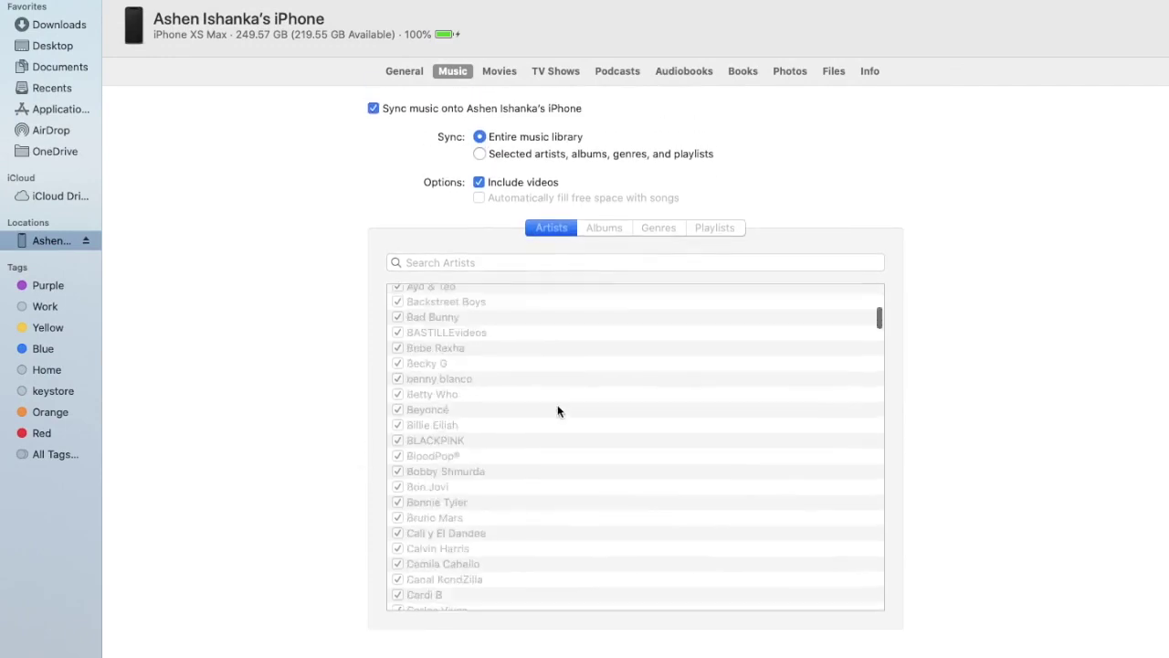
scroll(556, 410, "down", 2)
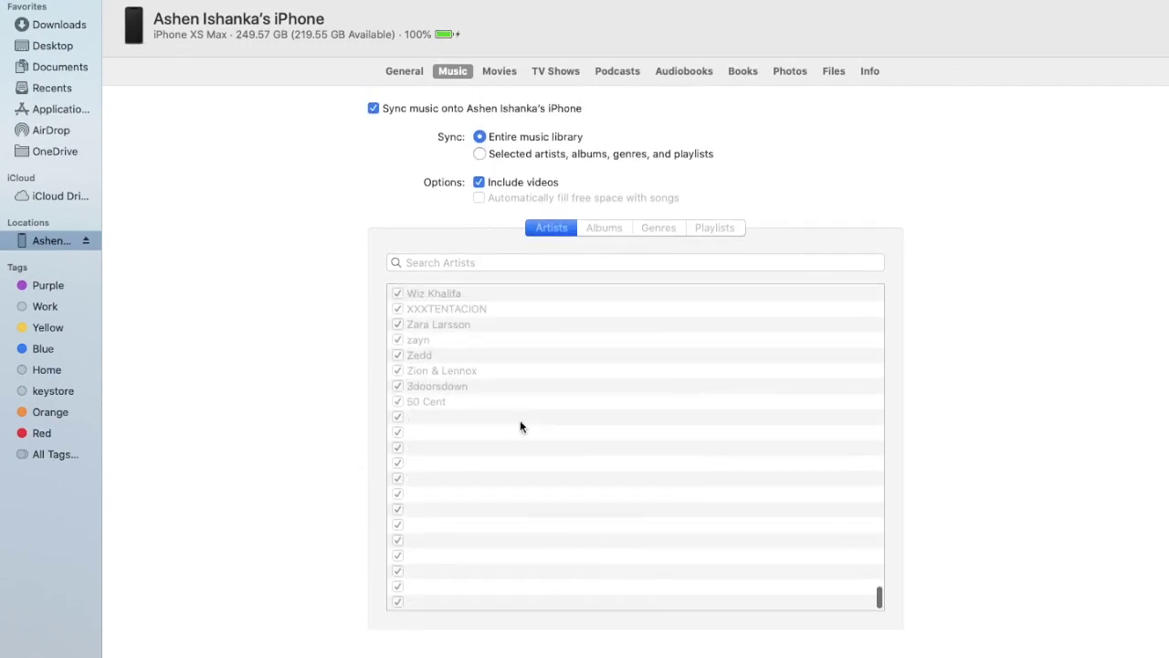
left_click(512, 152)
scroll(504, 373, "down", 2)
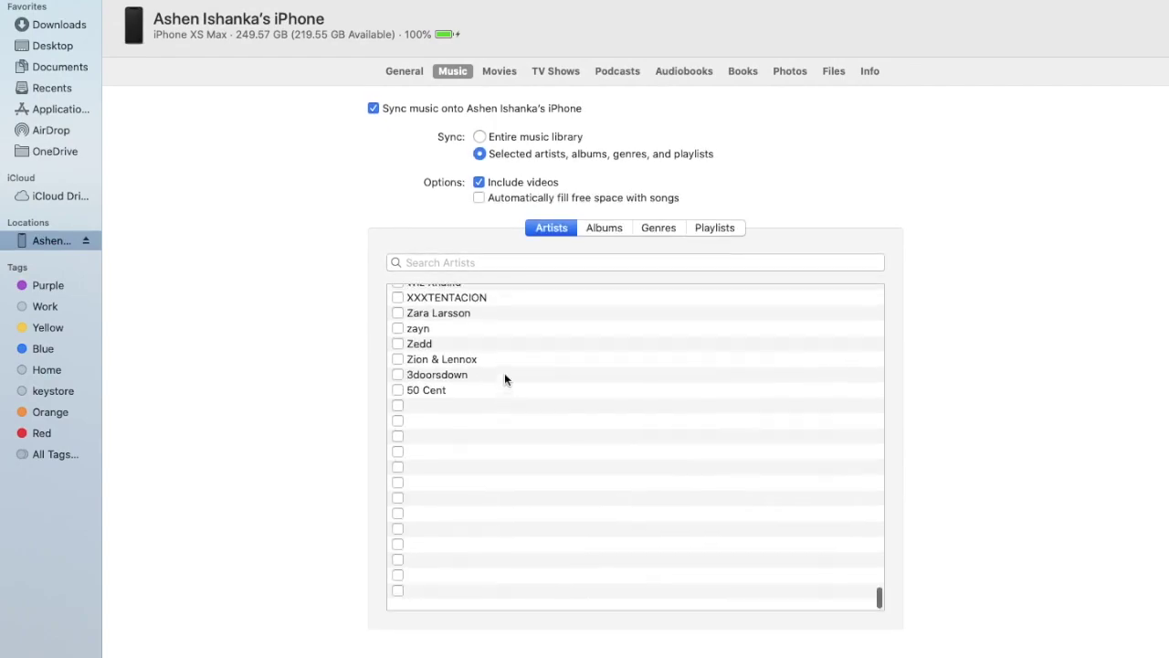
mouse_move(50, 2)
key("ctrl+super+f")
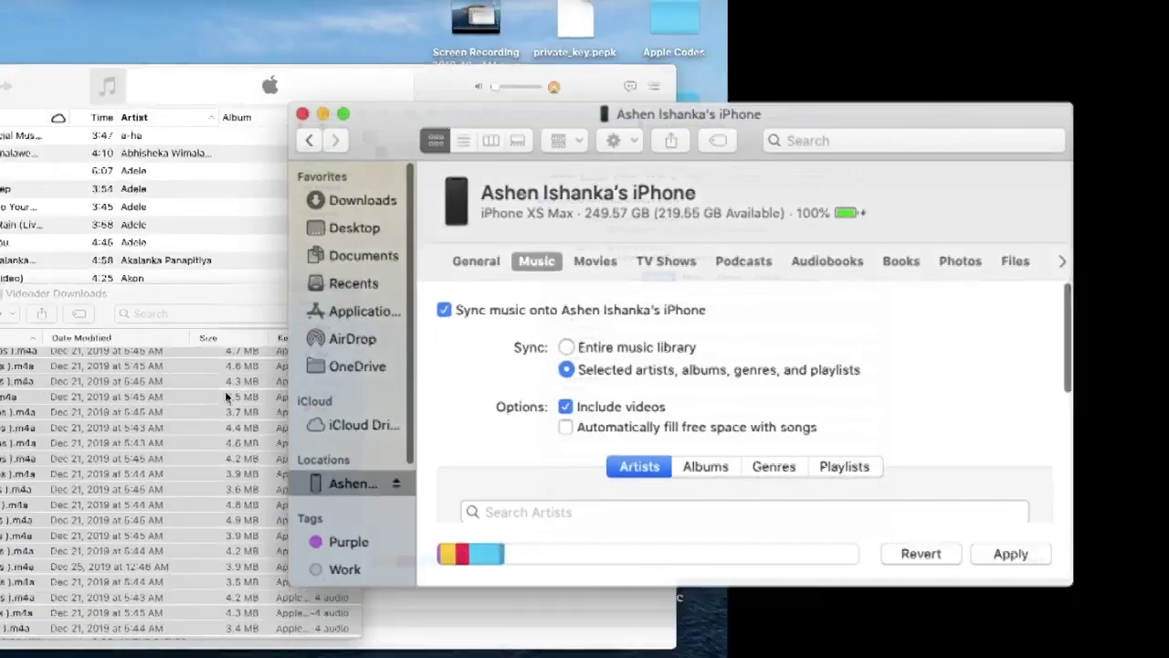
left_click(365, 538)
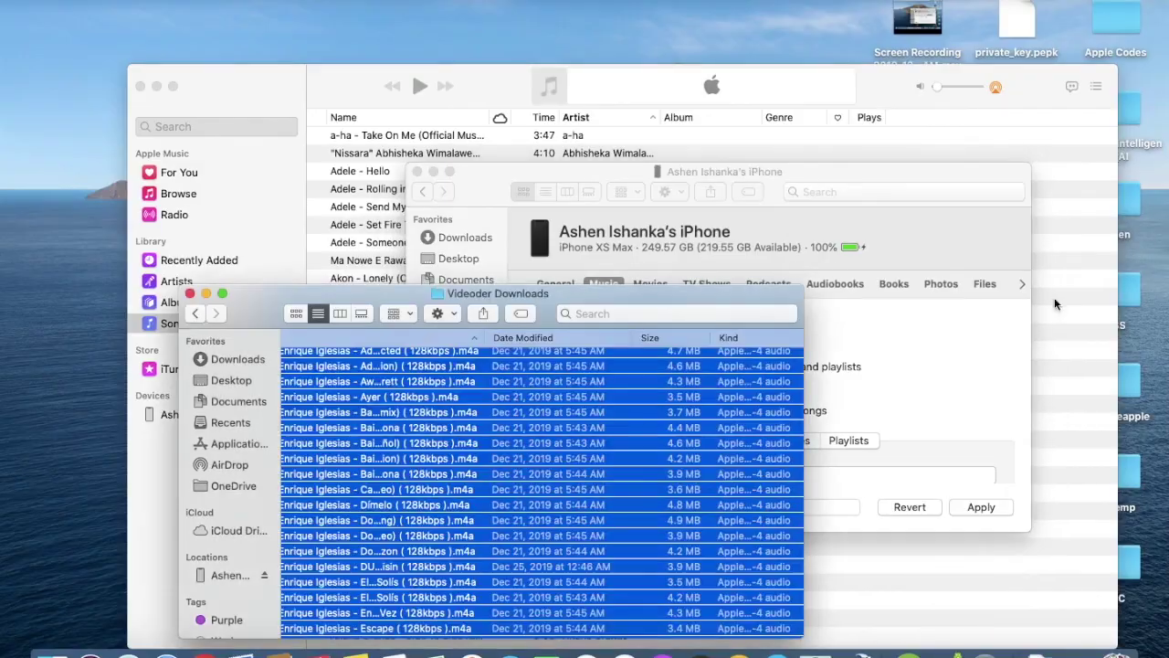
left_click(1043, 561)
scroll(1043, 561, "down", 10)
scroll(1043, 561, "down", 15)
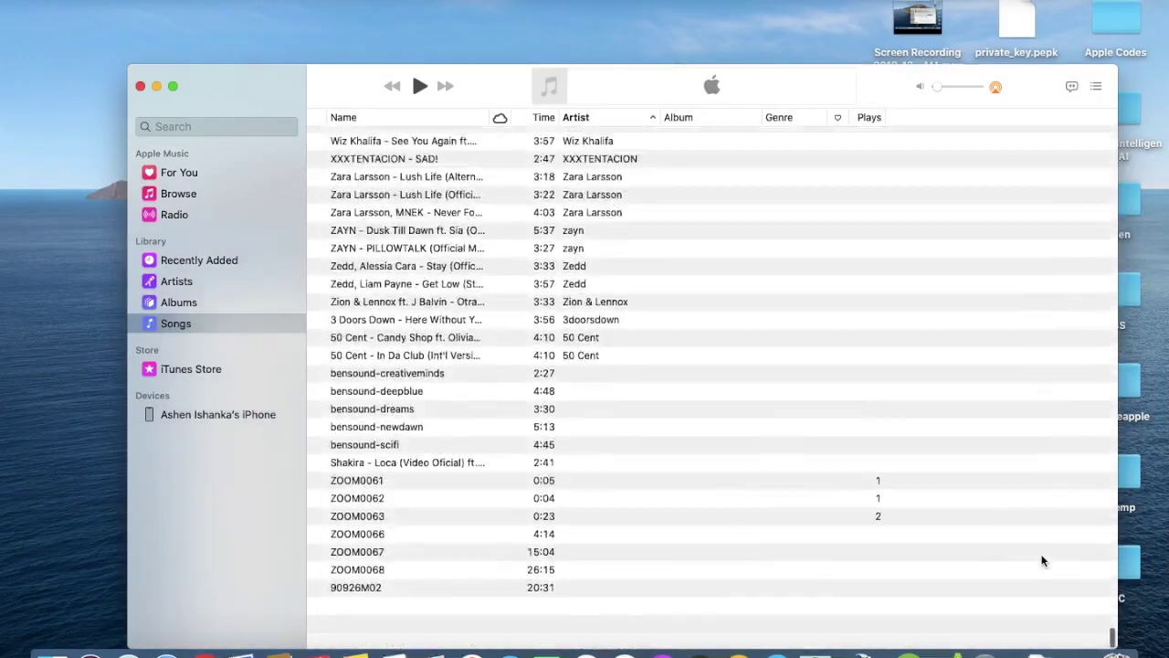
scroll(1041, 548, "up", 10)
scroll(1041, 542, "up", 20)
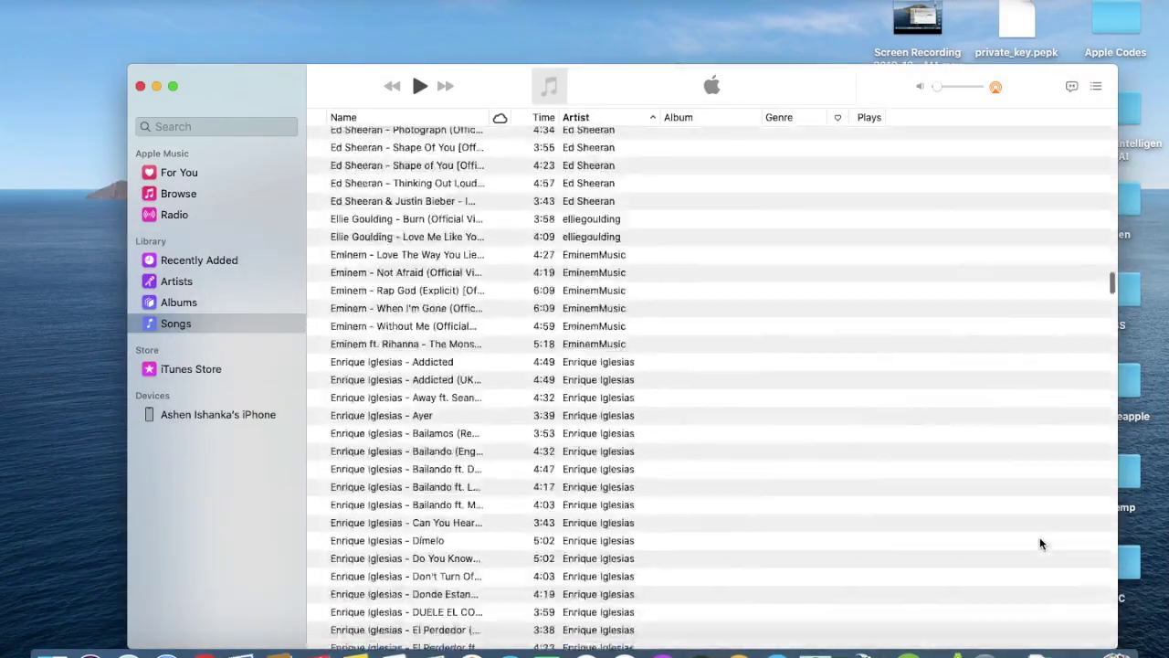
left_click(52, 652)
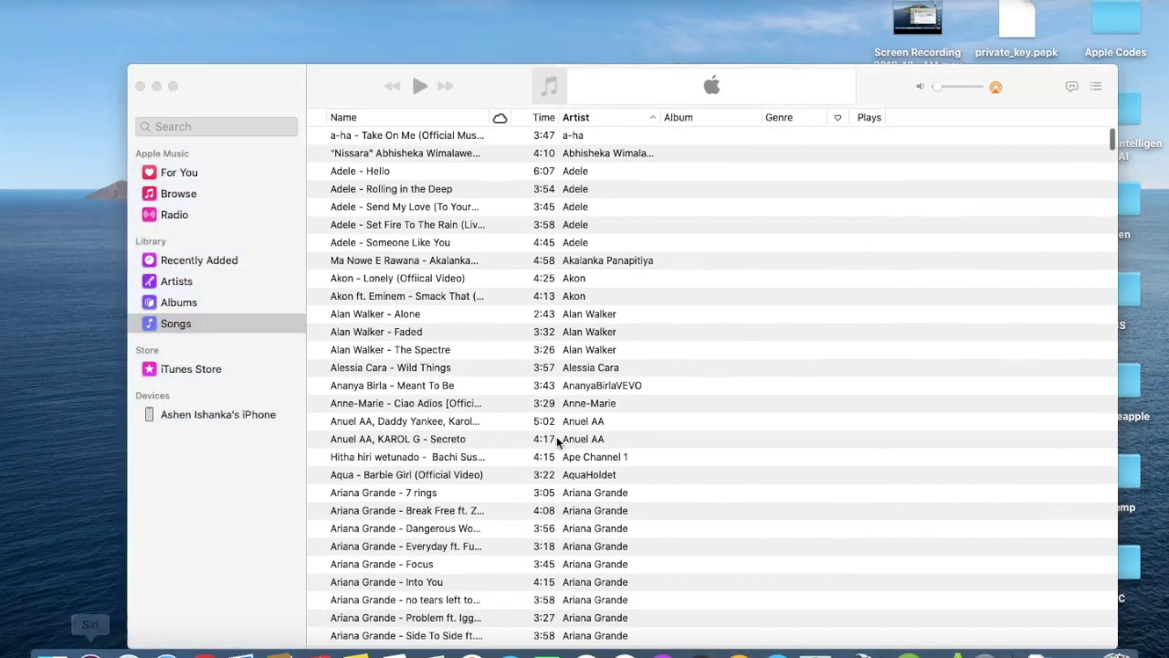
Step: Close the Videoder Downloads window, set the iPhone to sync the Entire music library, and apply
left_click(994, 404)
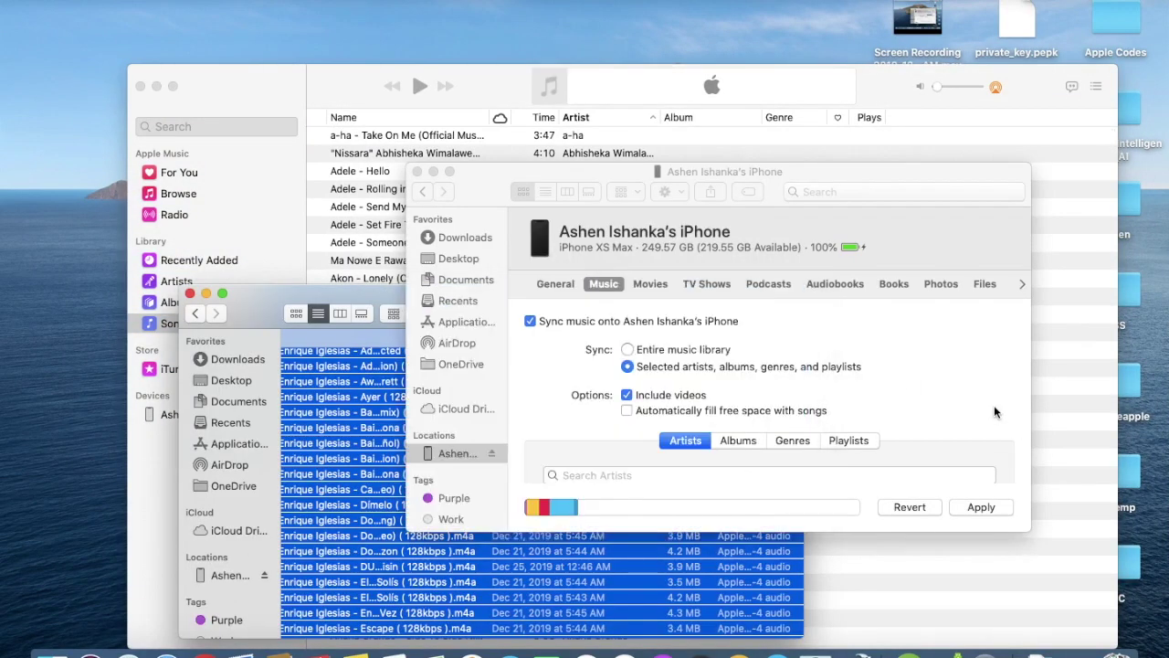
left_click(189, 294)
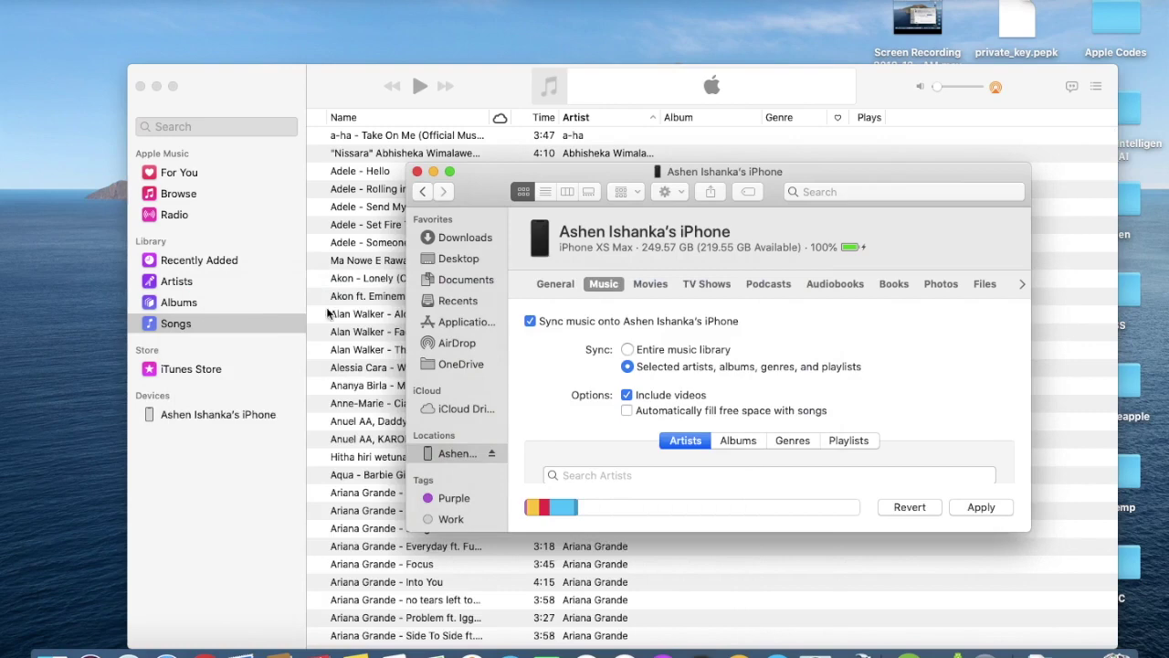
scroll(586, 435, "down", 15)
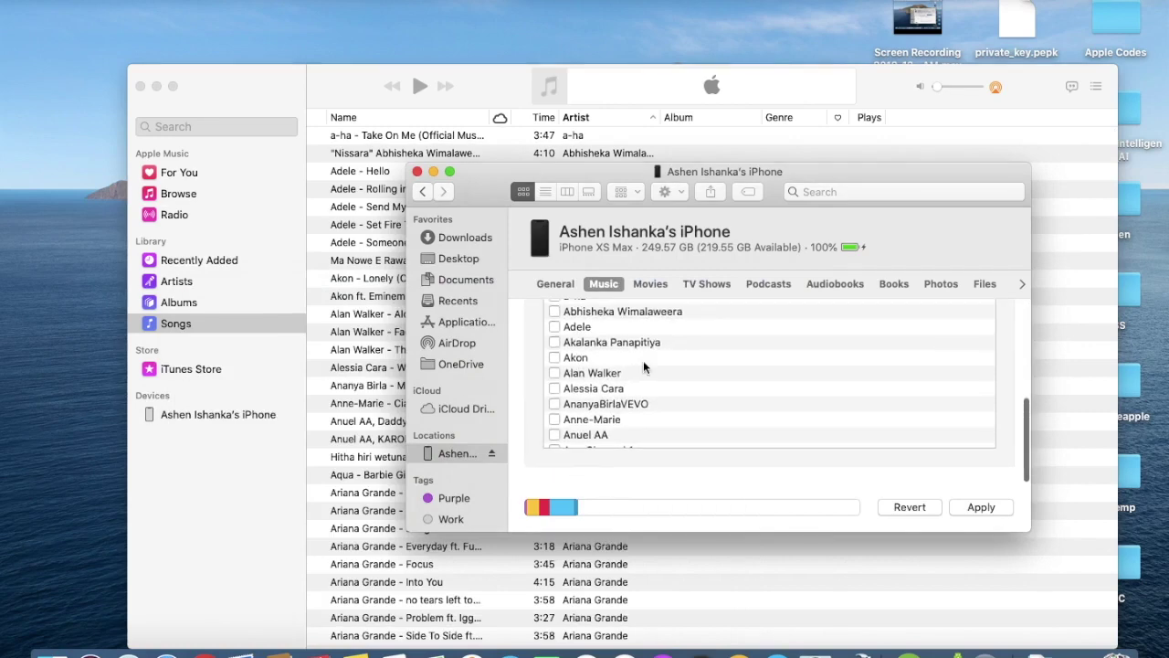
scroll(643, 360, "down", 10)
scroll(643, 360, "up", 20)
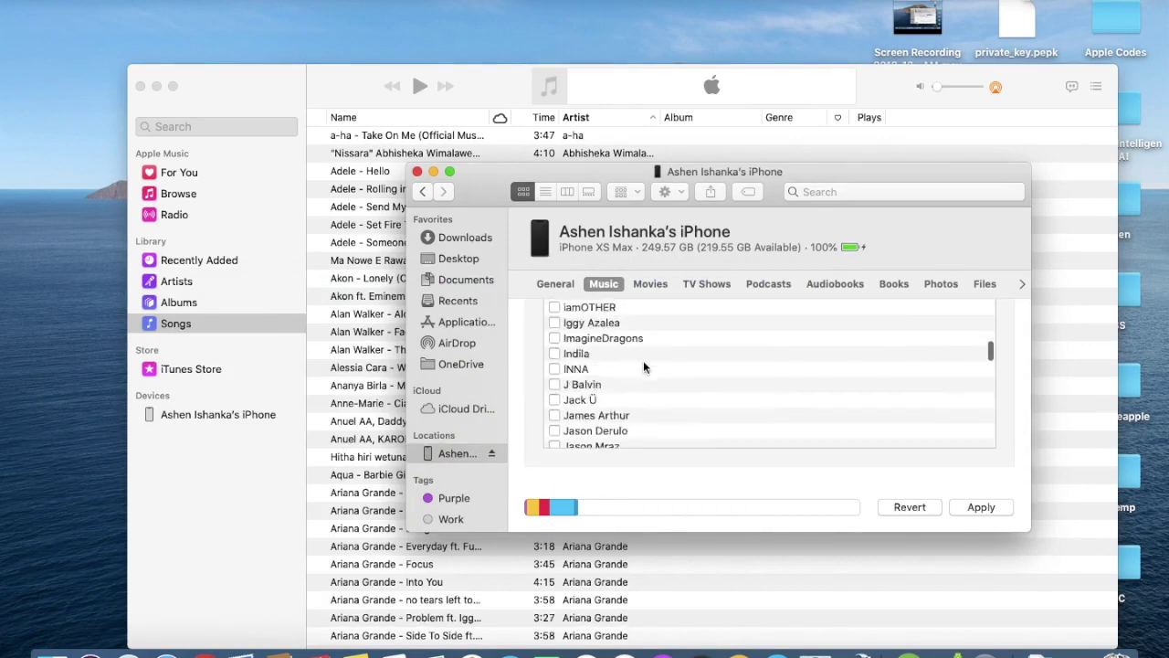
scroll(607, 481, "up", 10)
left_click(644, 351)
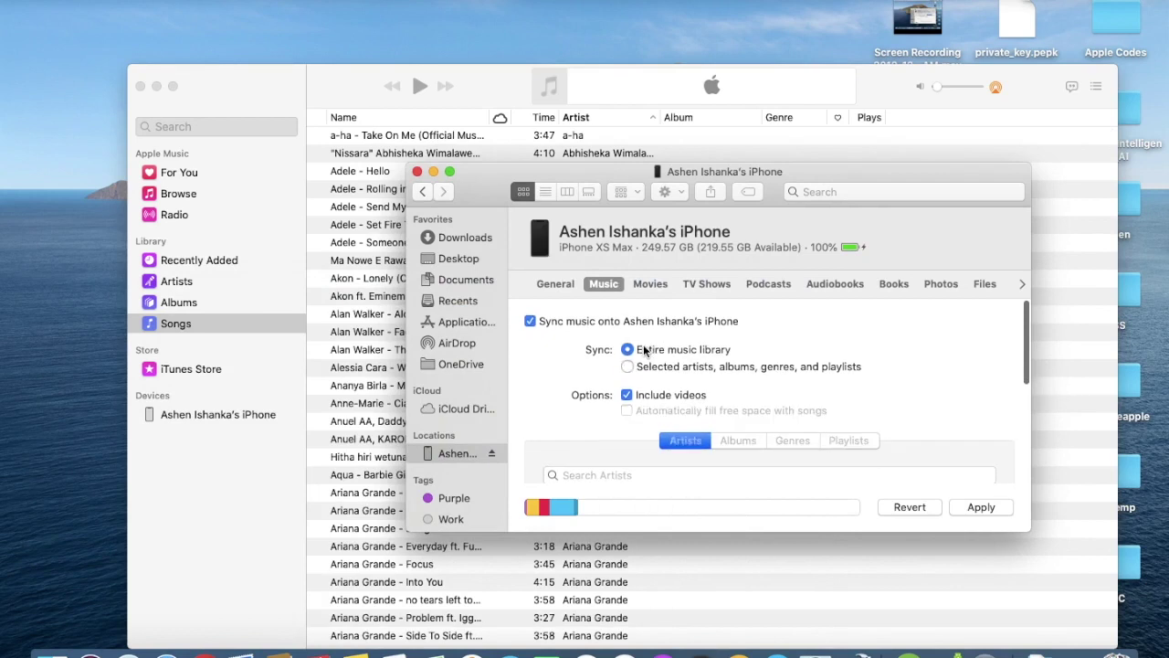
scroll(856, 438, "down", 10)
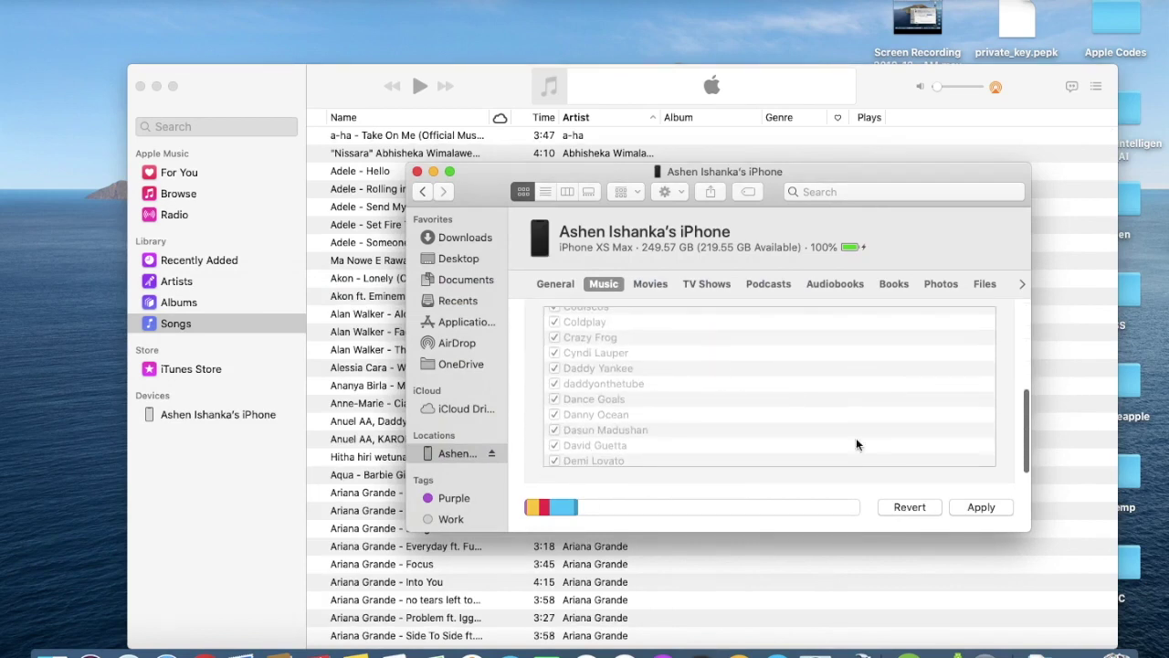
left_click(981, 508)
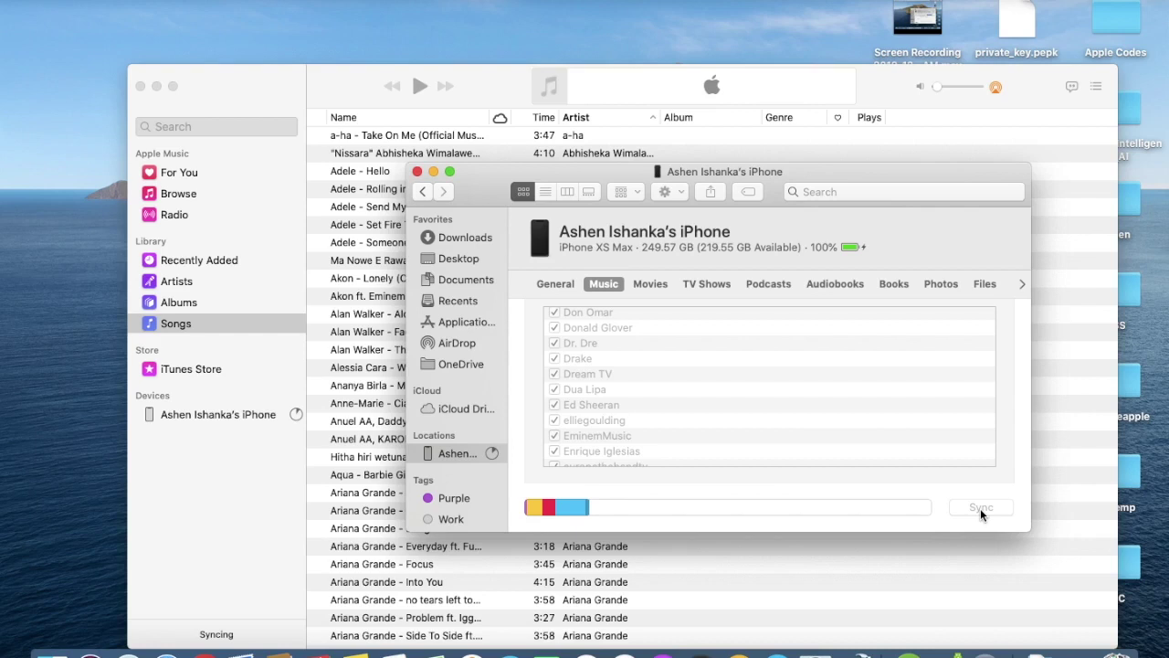
Step: Let the iPhone music sync finish, then eject the iPhone from the sidebar
scroll(825, 369, "down", 10)
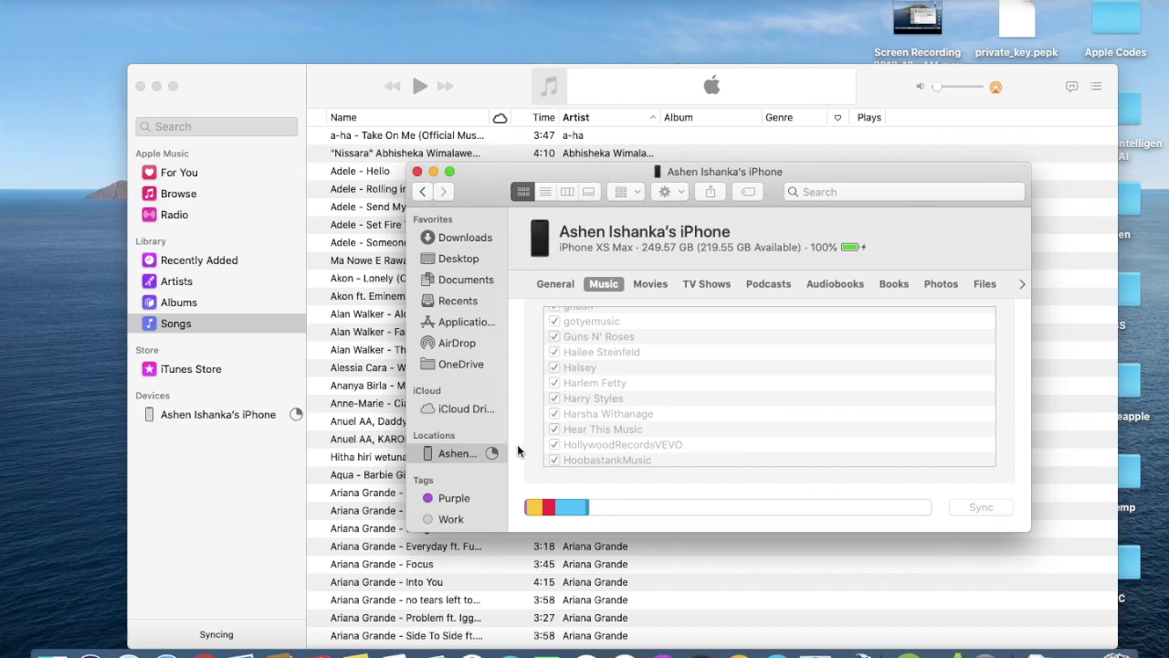
scroll(660, 441, "down", 20)
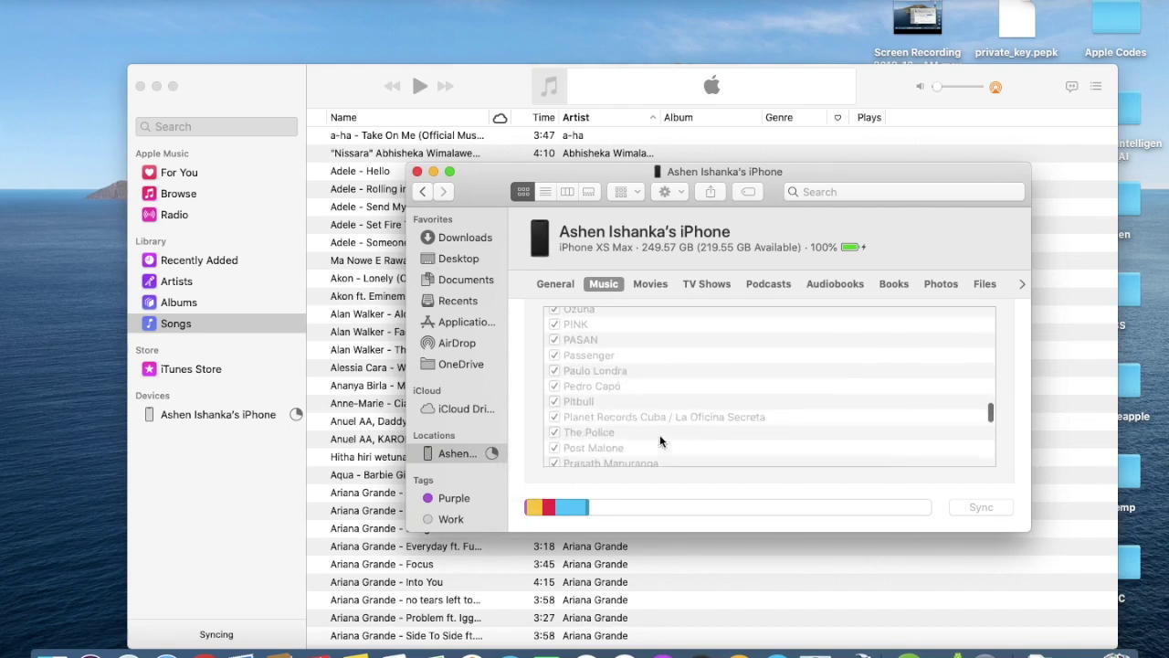
scroll(660, 441, "up", 20)
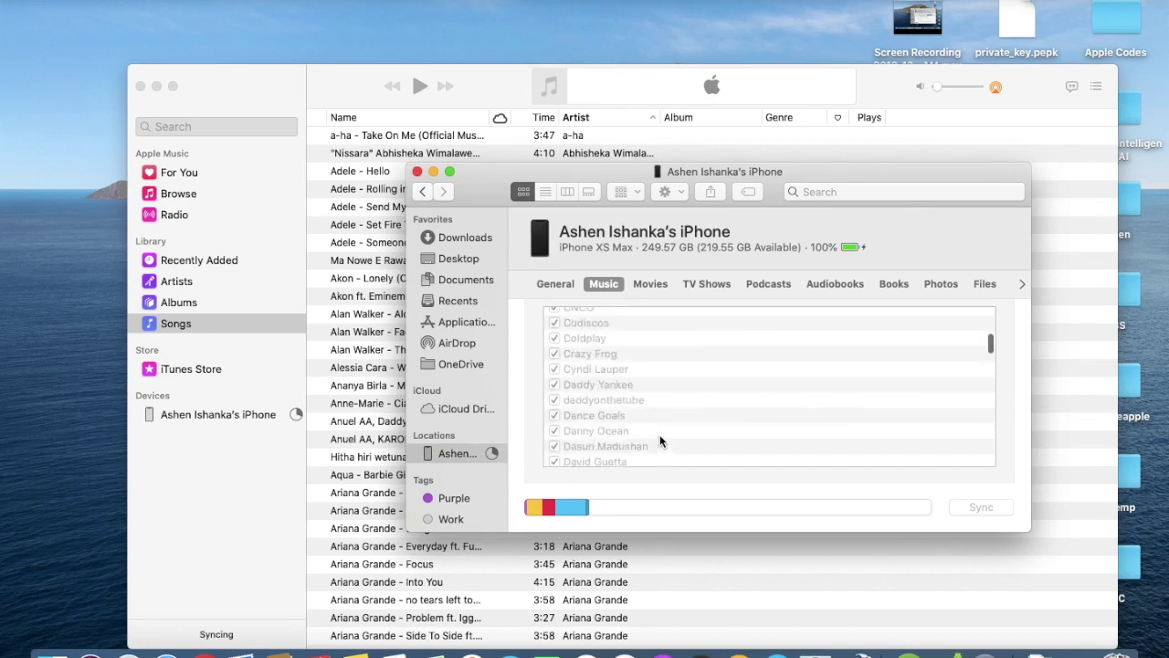
scroll(660, 441, "up", 5)
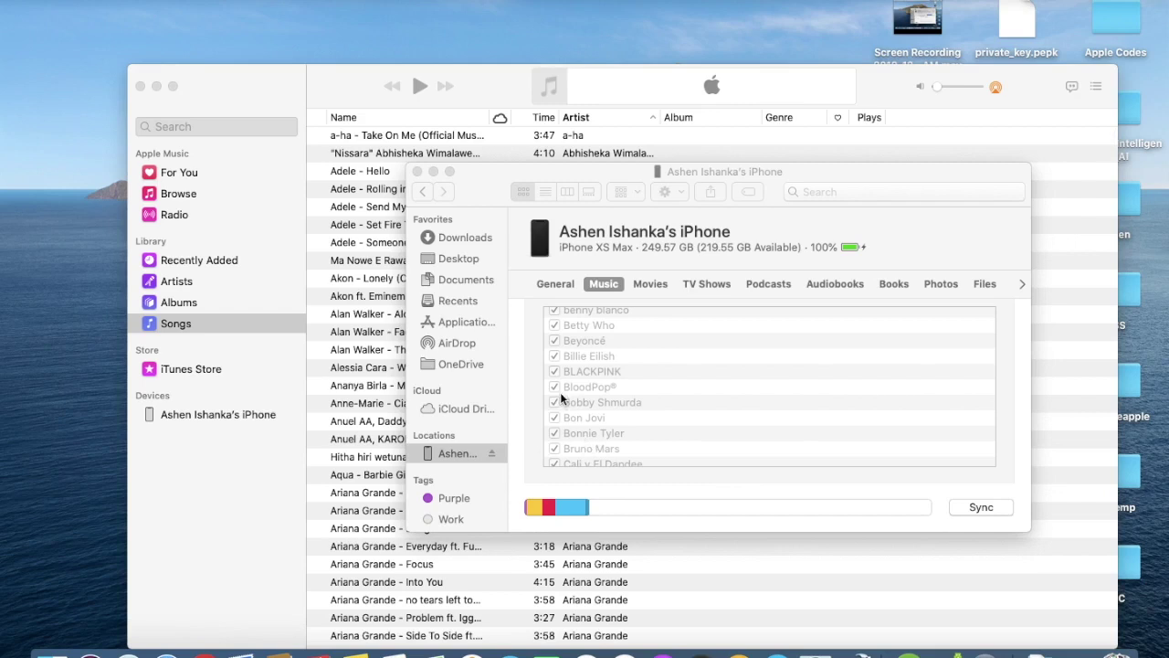
left_click(494, 455)
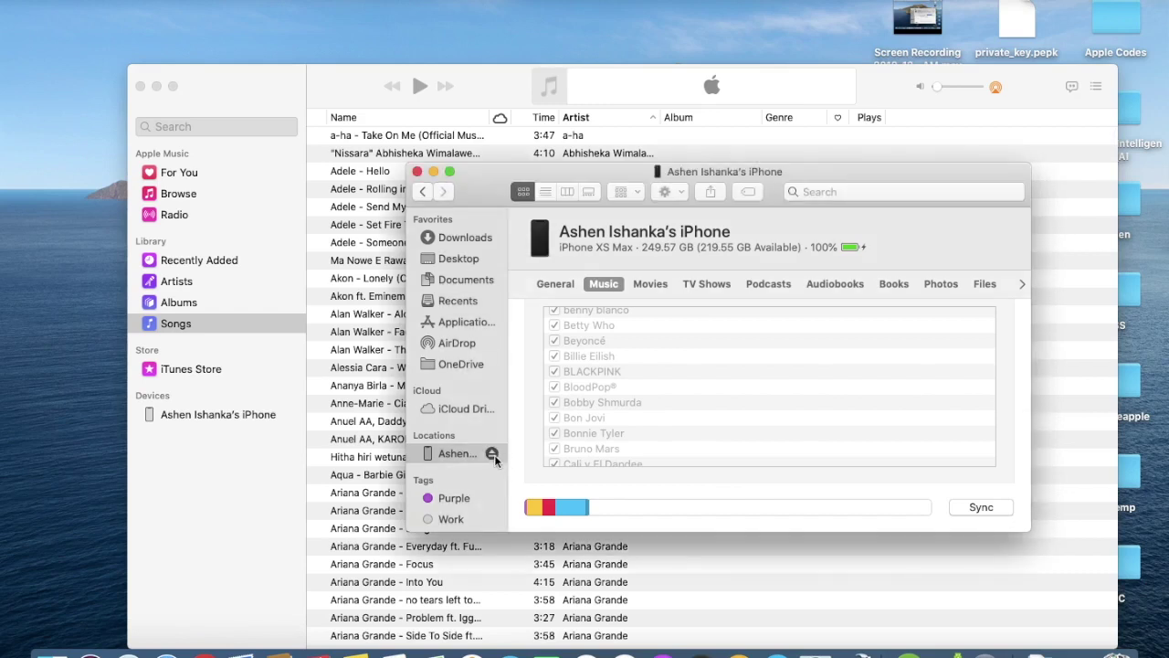